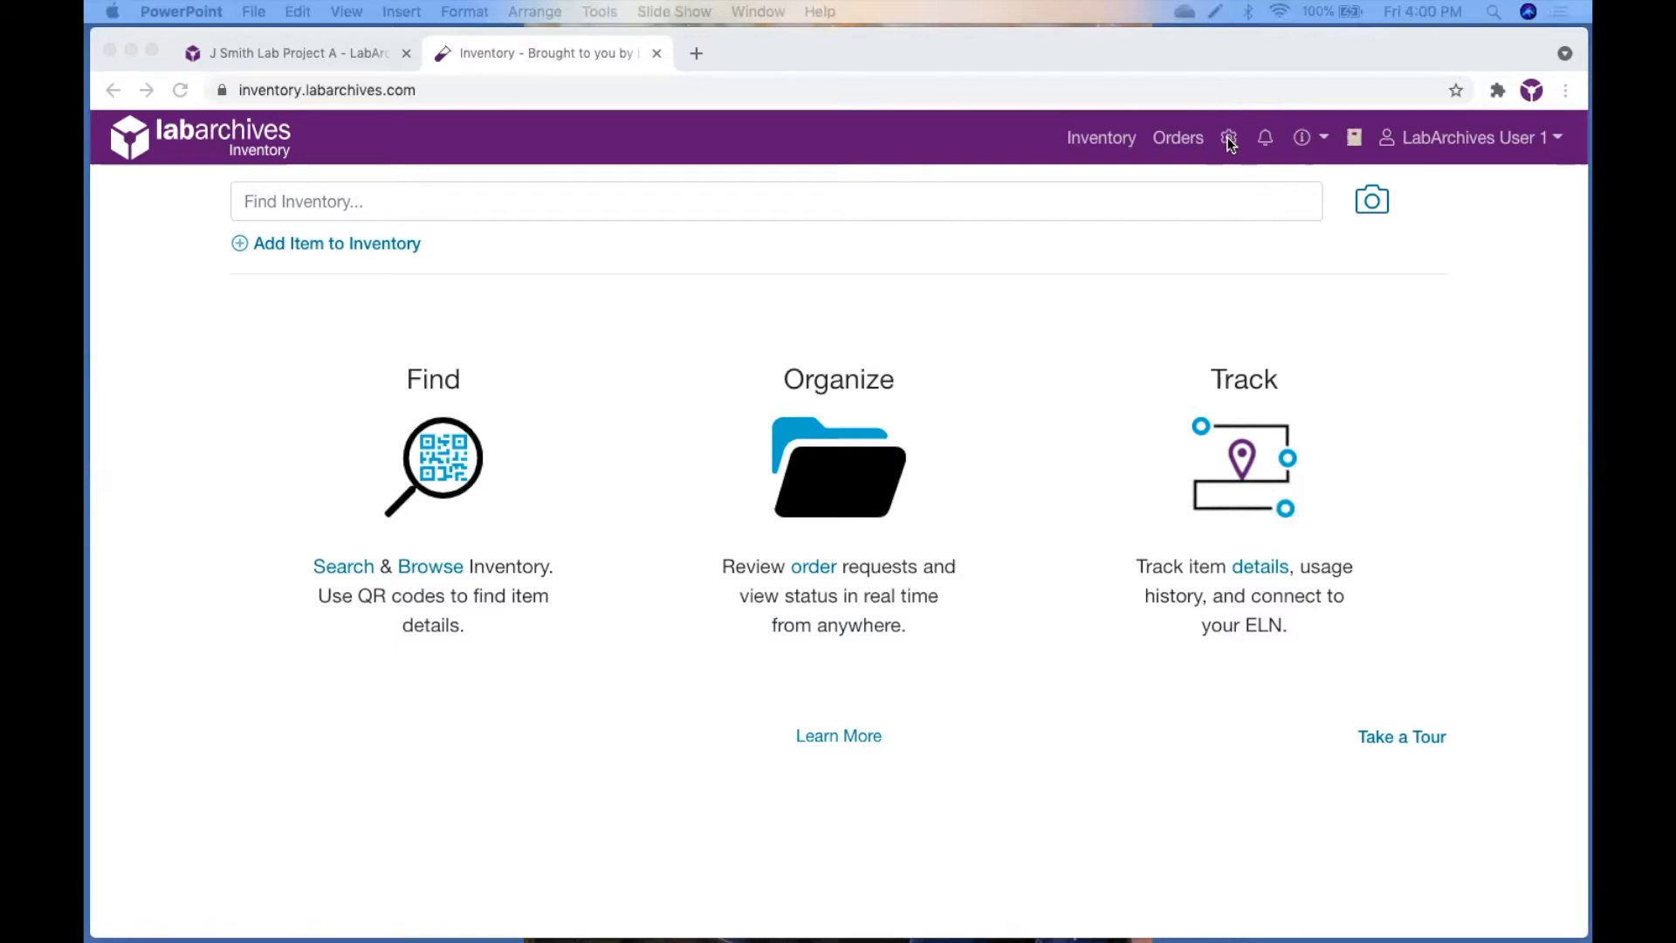
Examine the custom fields of the Antibody inventory type in the management settings and return to the list of types.
click(1227, 138)
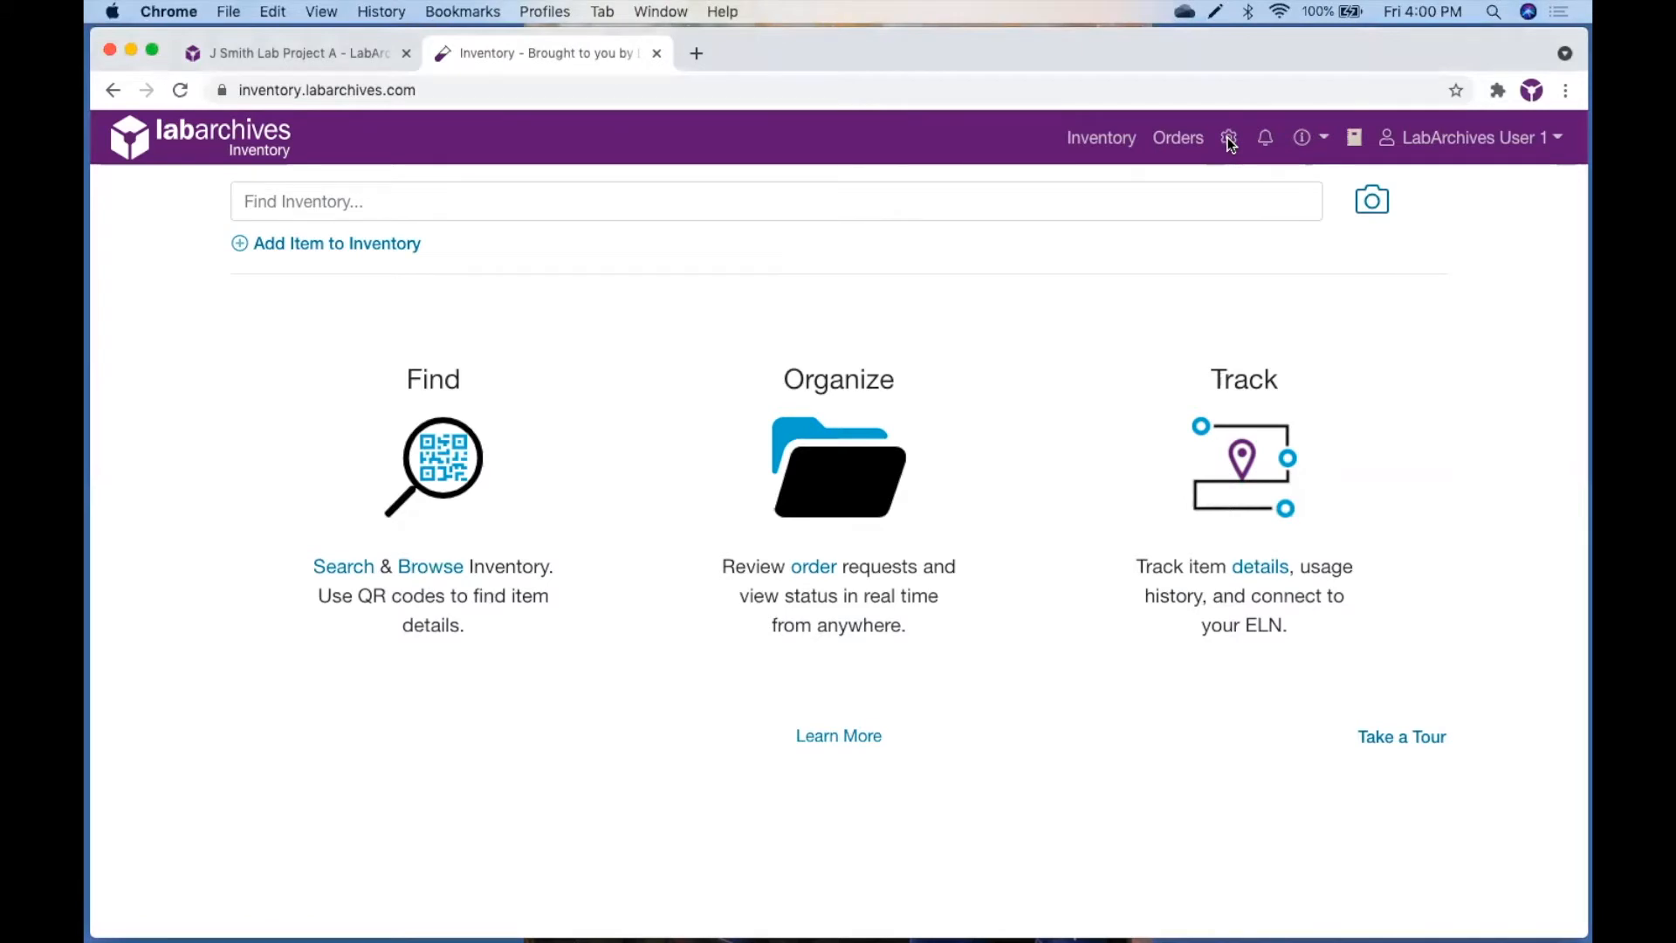
click(1227, 138)
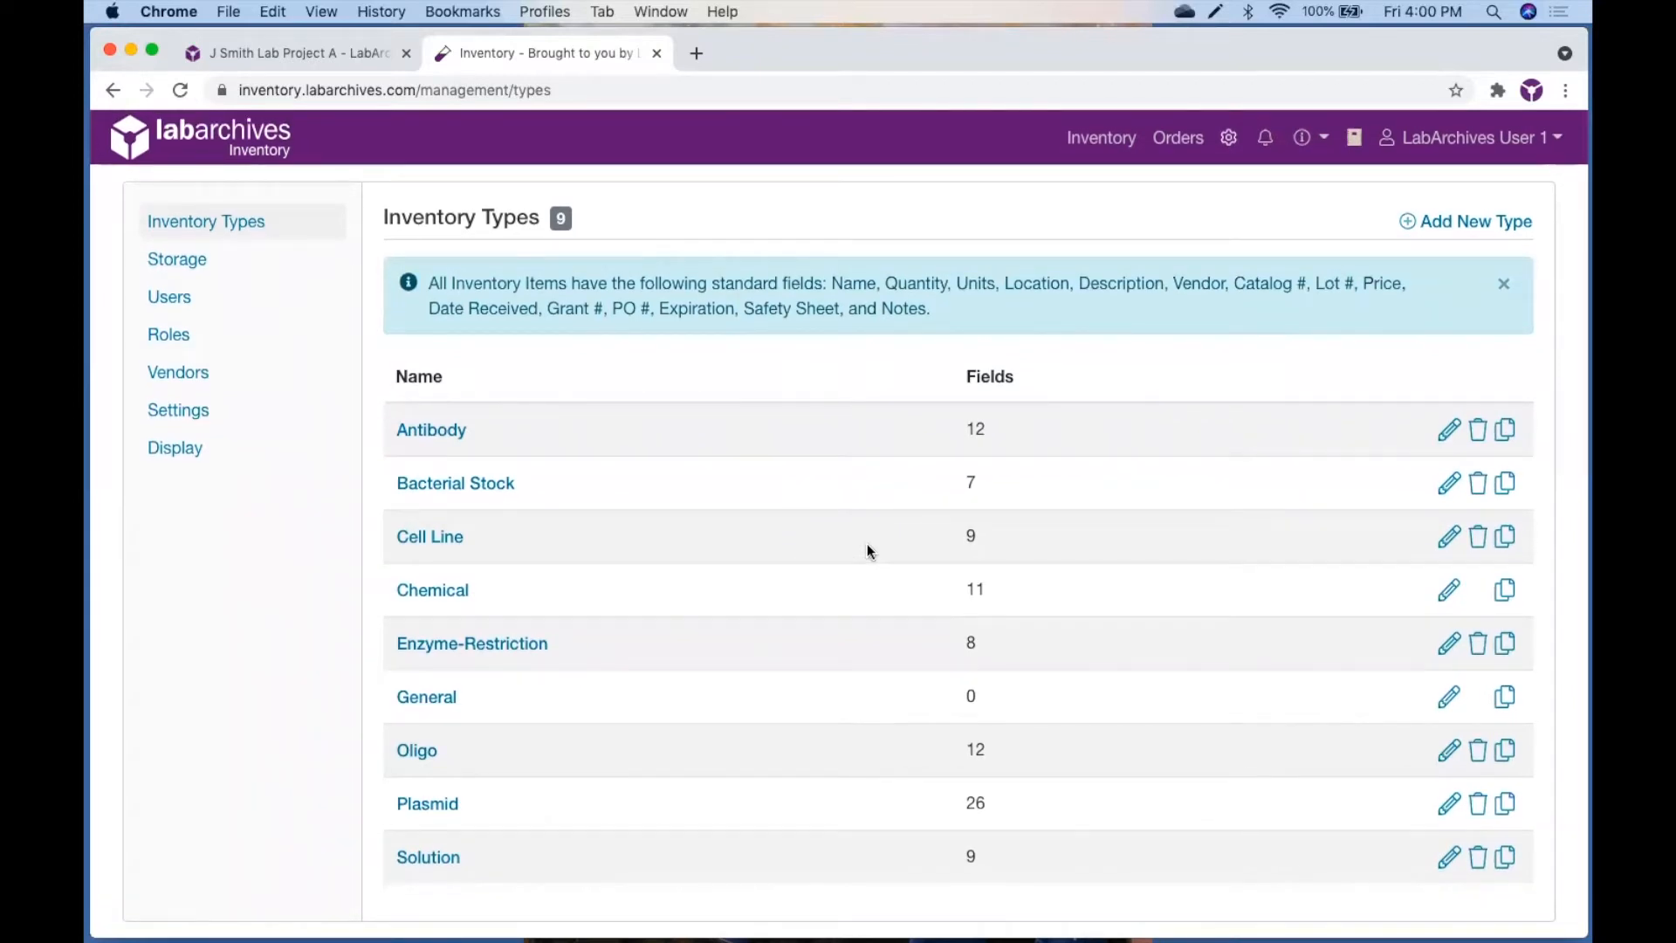
click(431, 430)
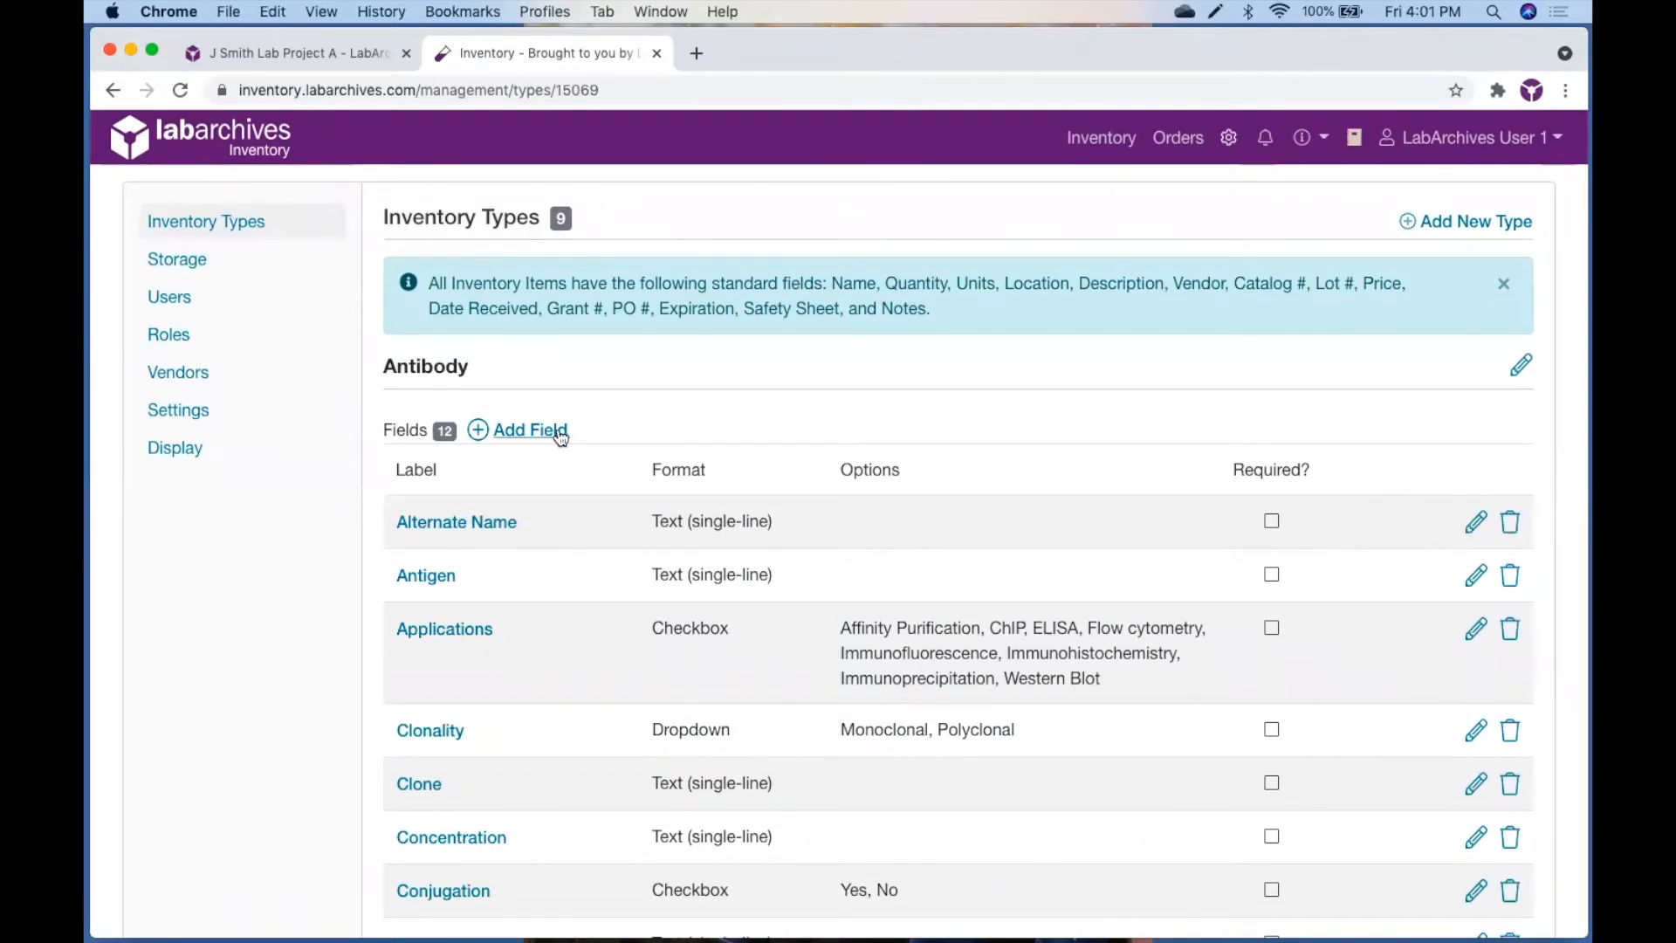
click(234, 226)
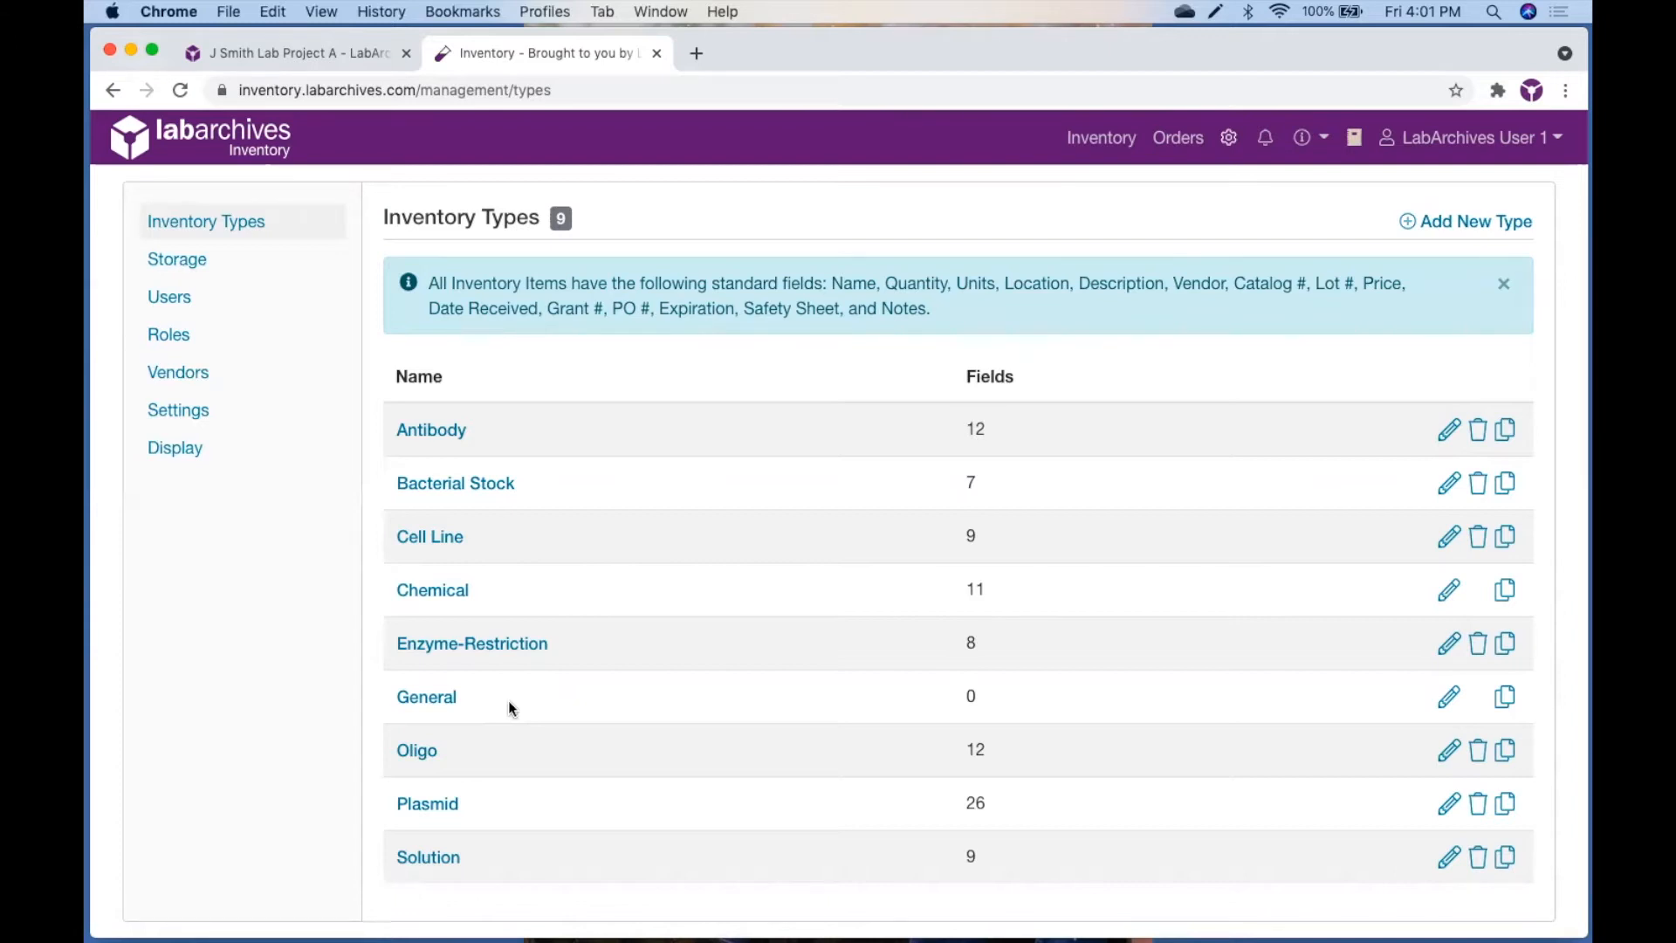
View the storage locations and the form for adding a new location, leaving it without adding one.
click(188, 262)
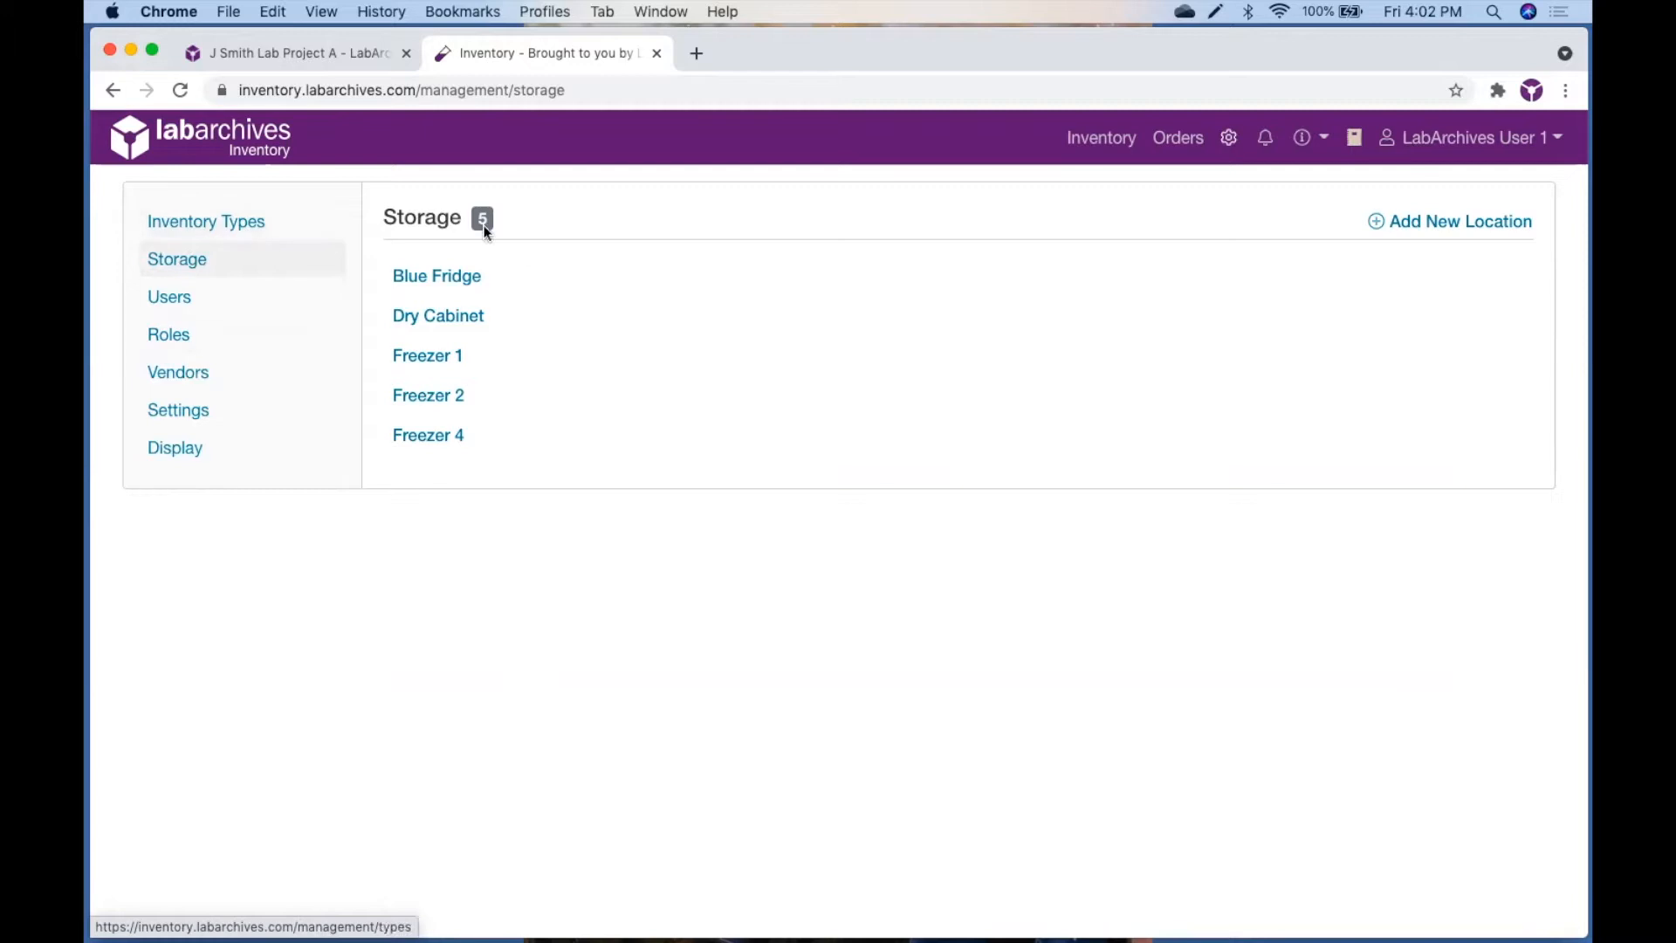
click(1409, 220)
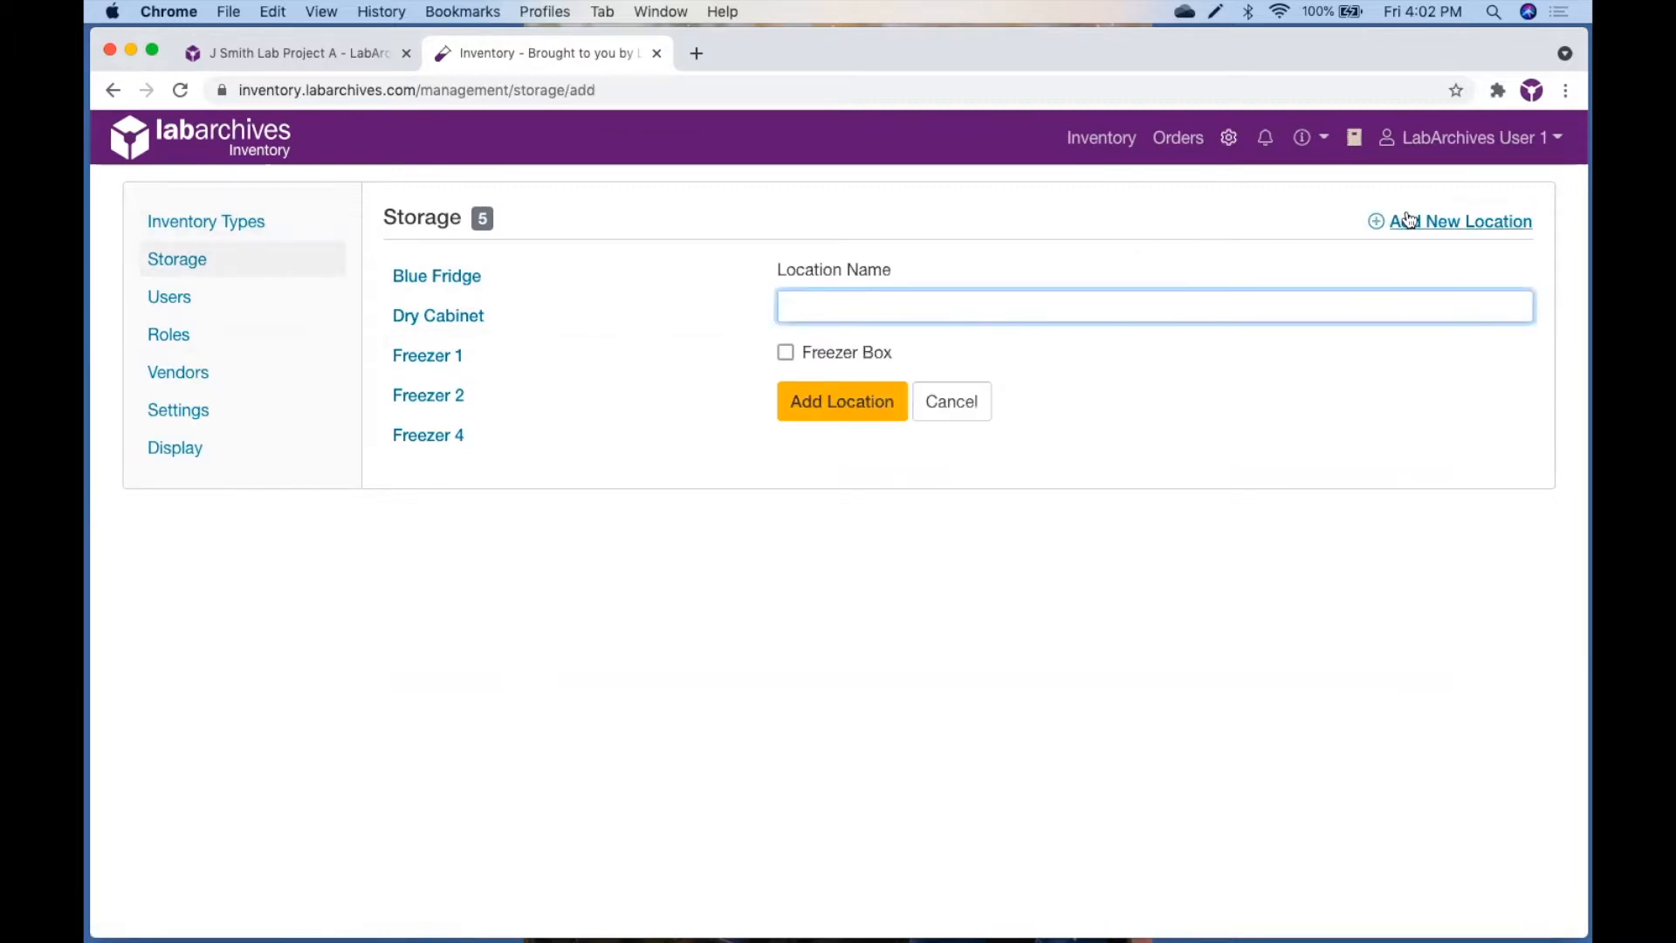
click(966, 400)
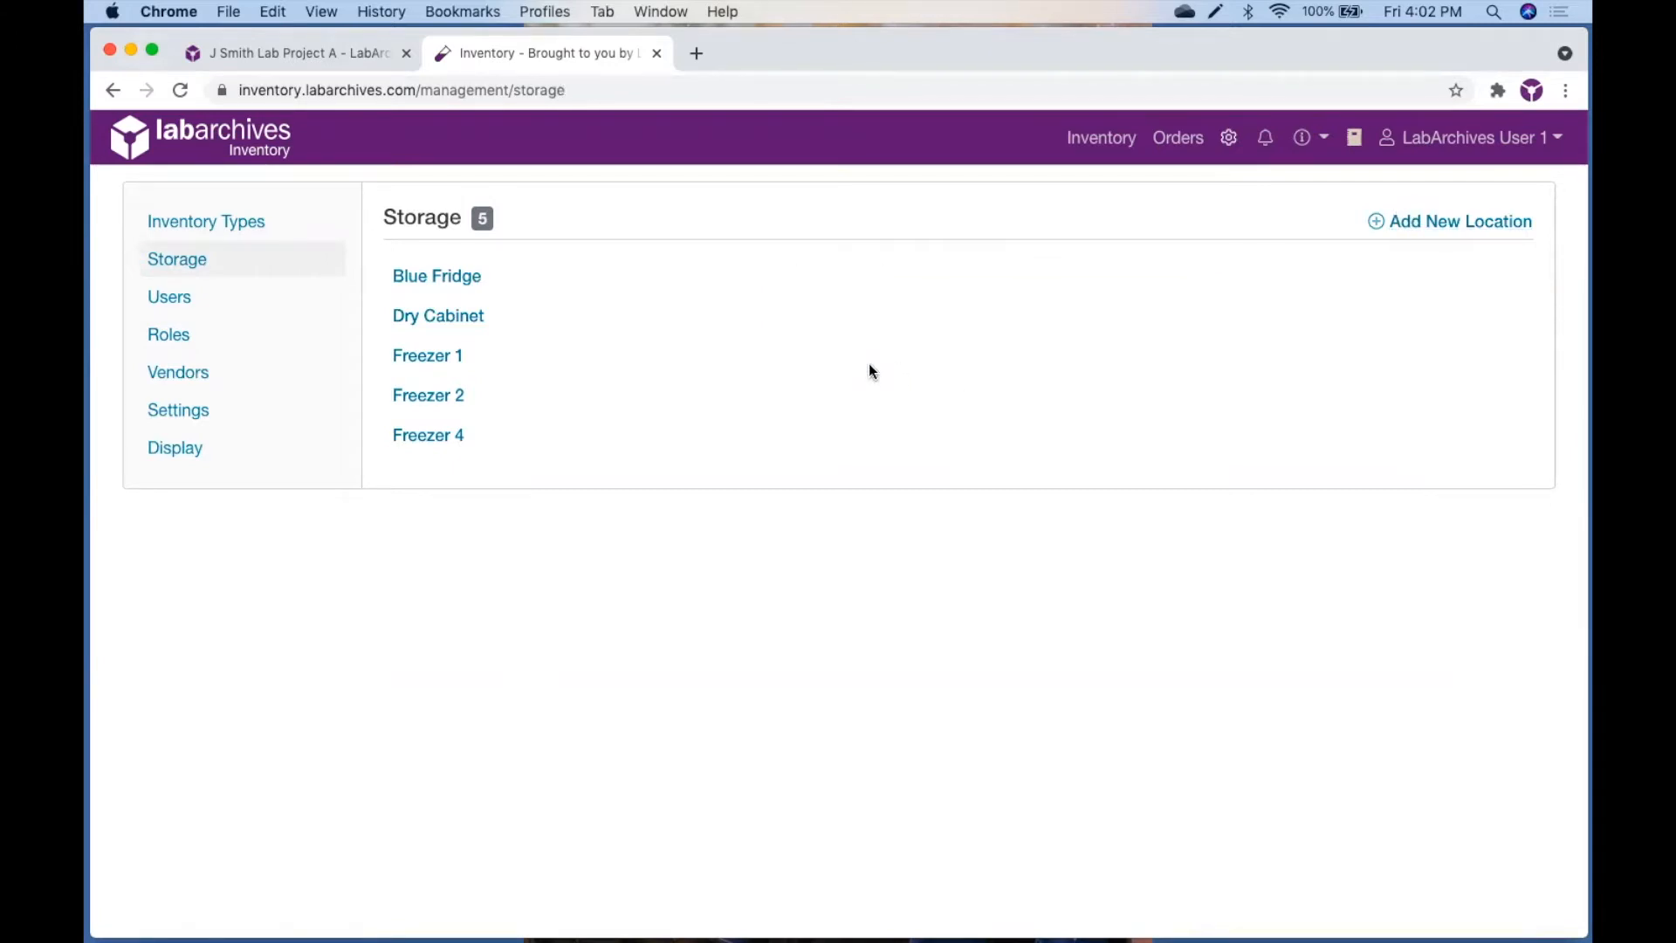
Examine the shelves, racks and boxes inside Freezer 1 and its editing options without changing anything.
click(415, 358)
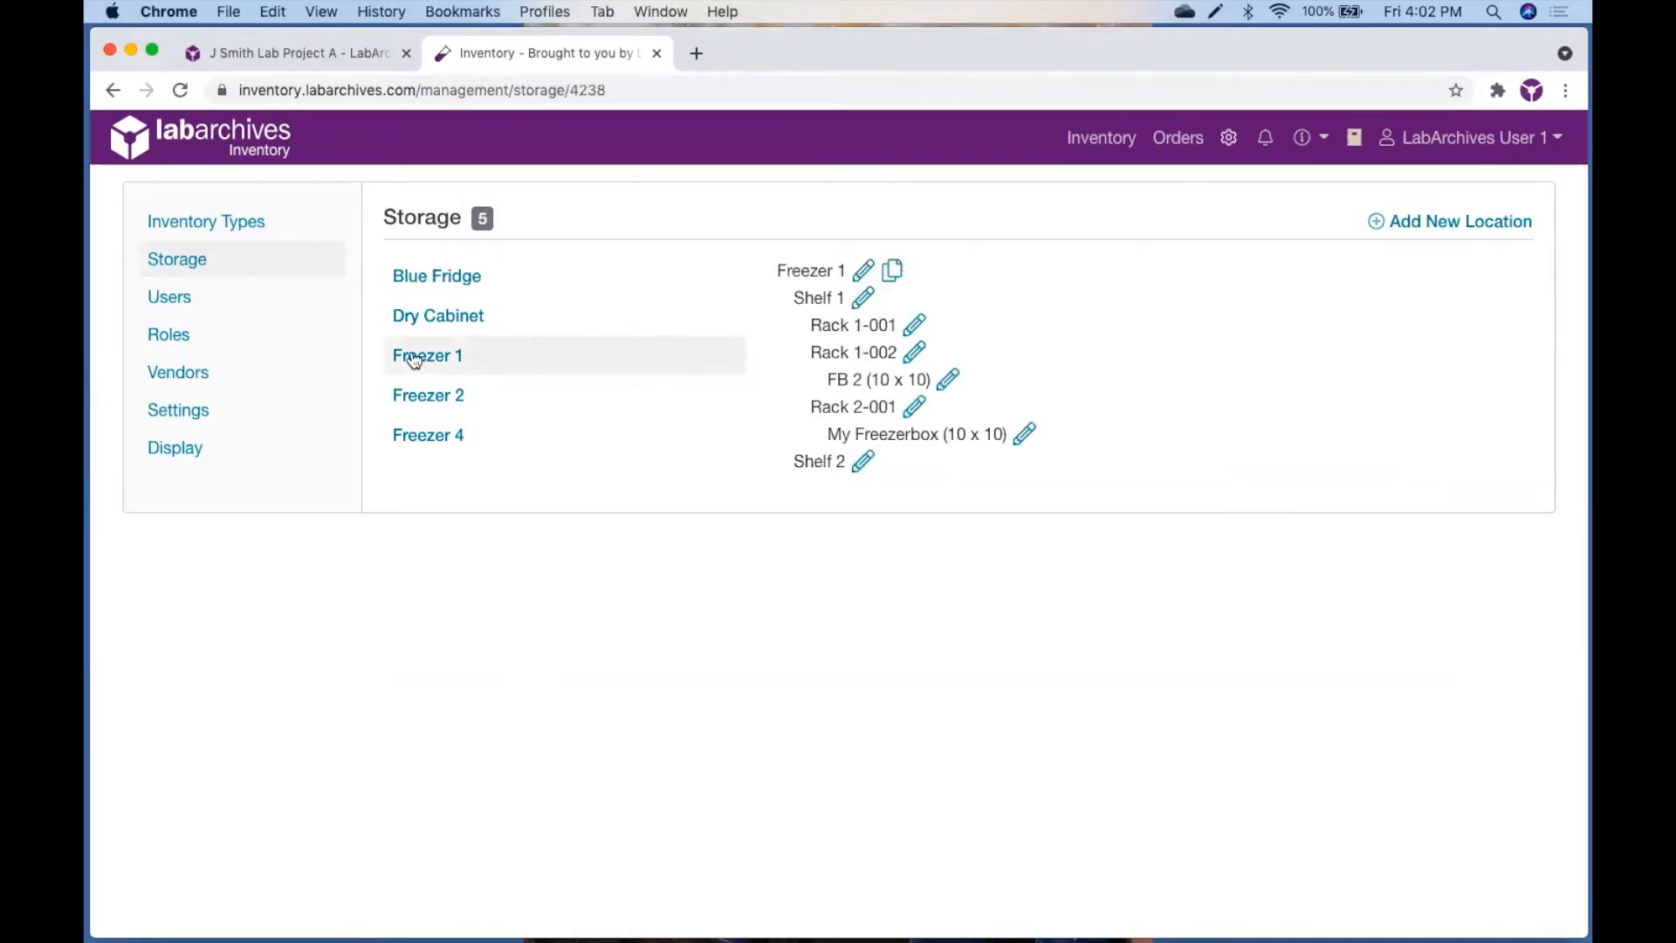
click(864, 275)
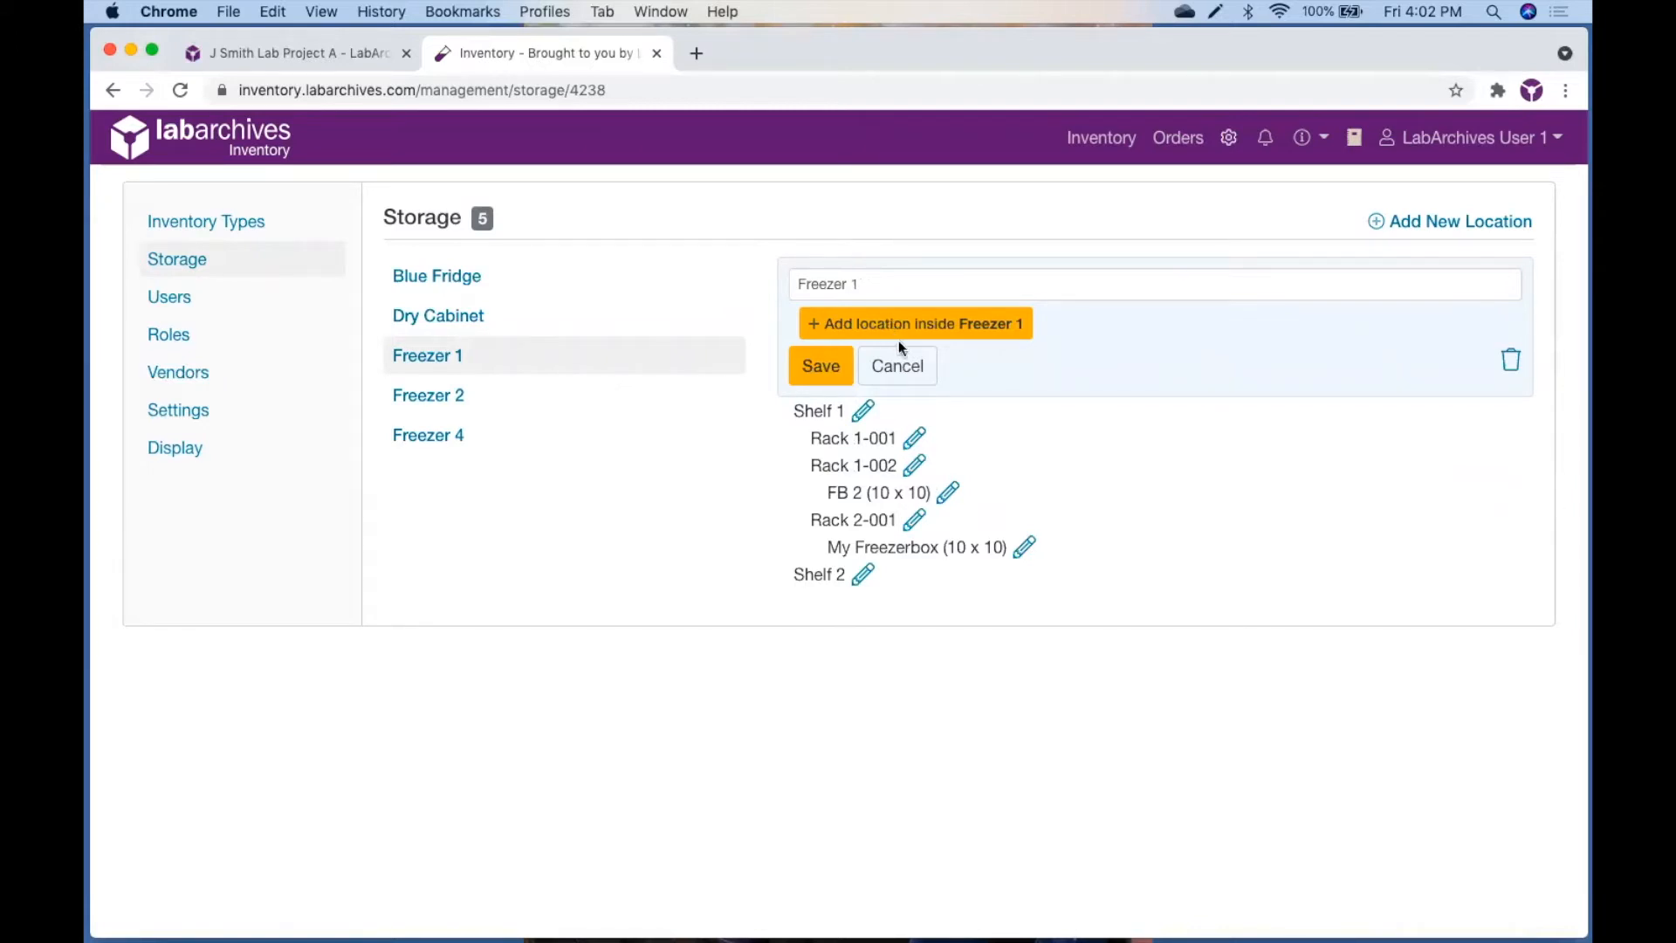
click(913, 375)
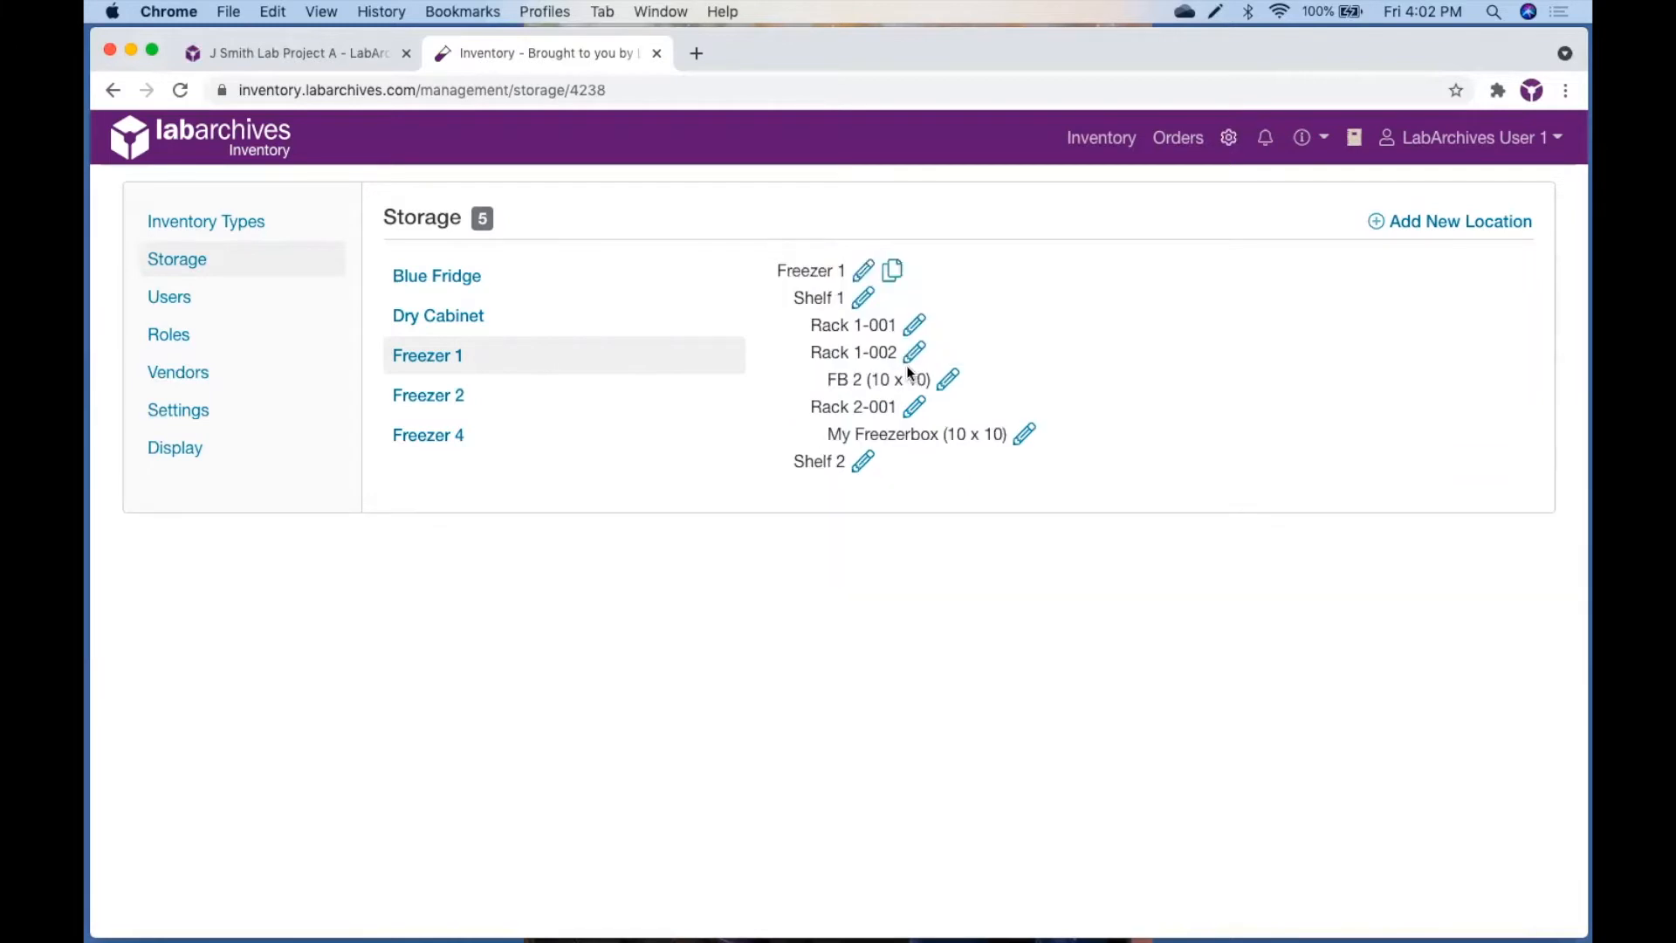
Replace the Price and Quantity columns in the inventory display settings with Grant # and Lot #, placed directly after Location.
click(177, 448)
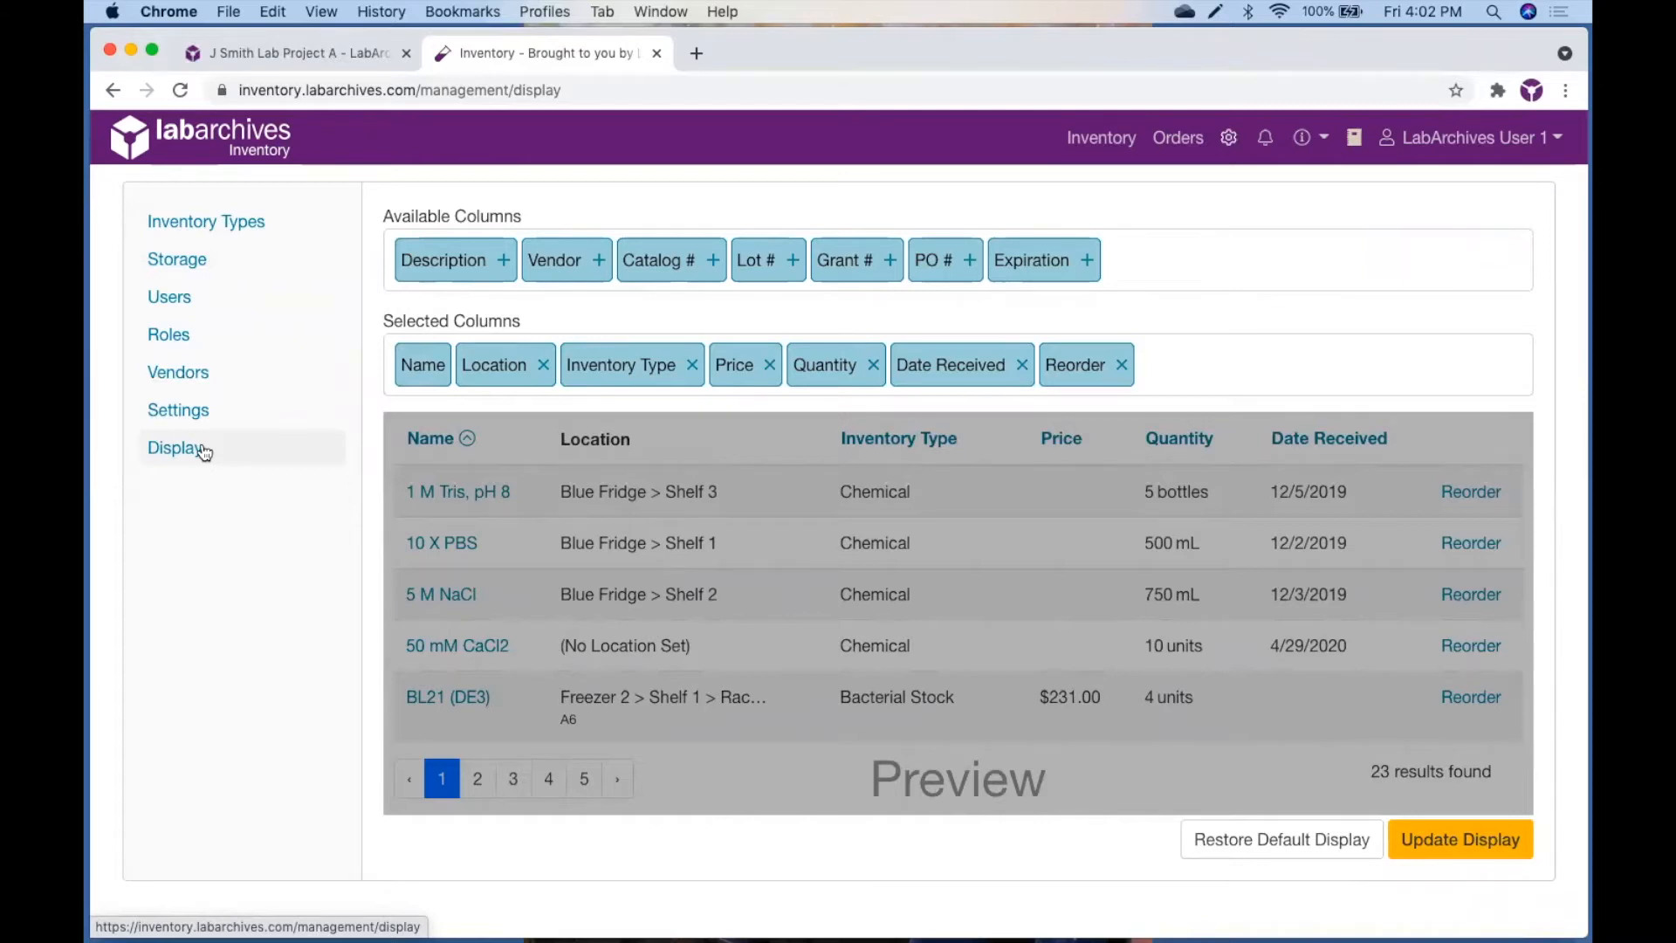
click(769, 365)
click(793, 366)
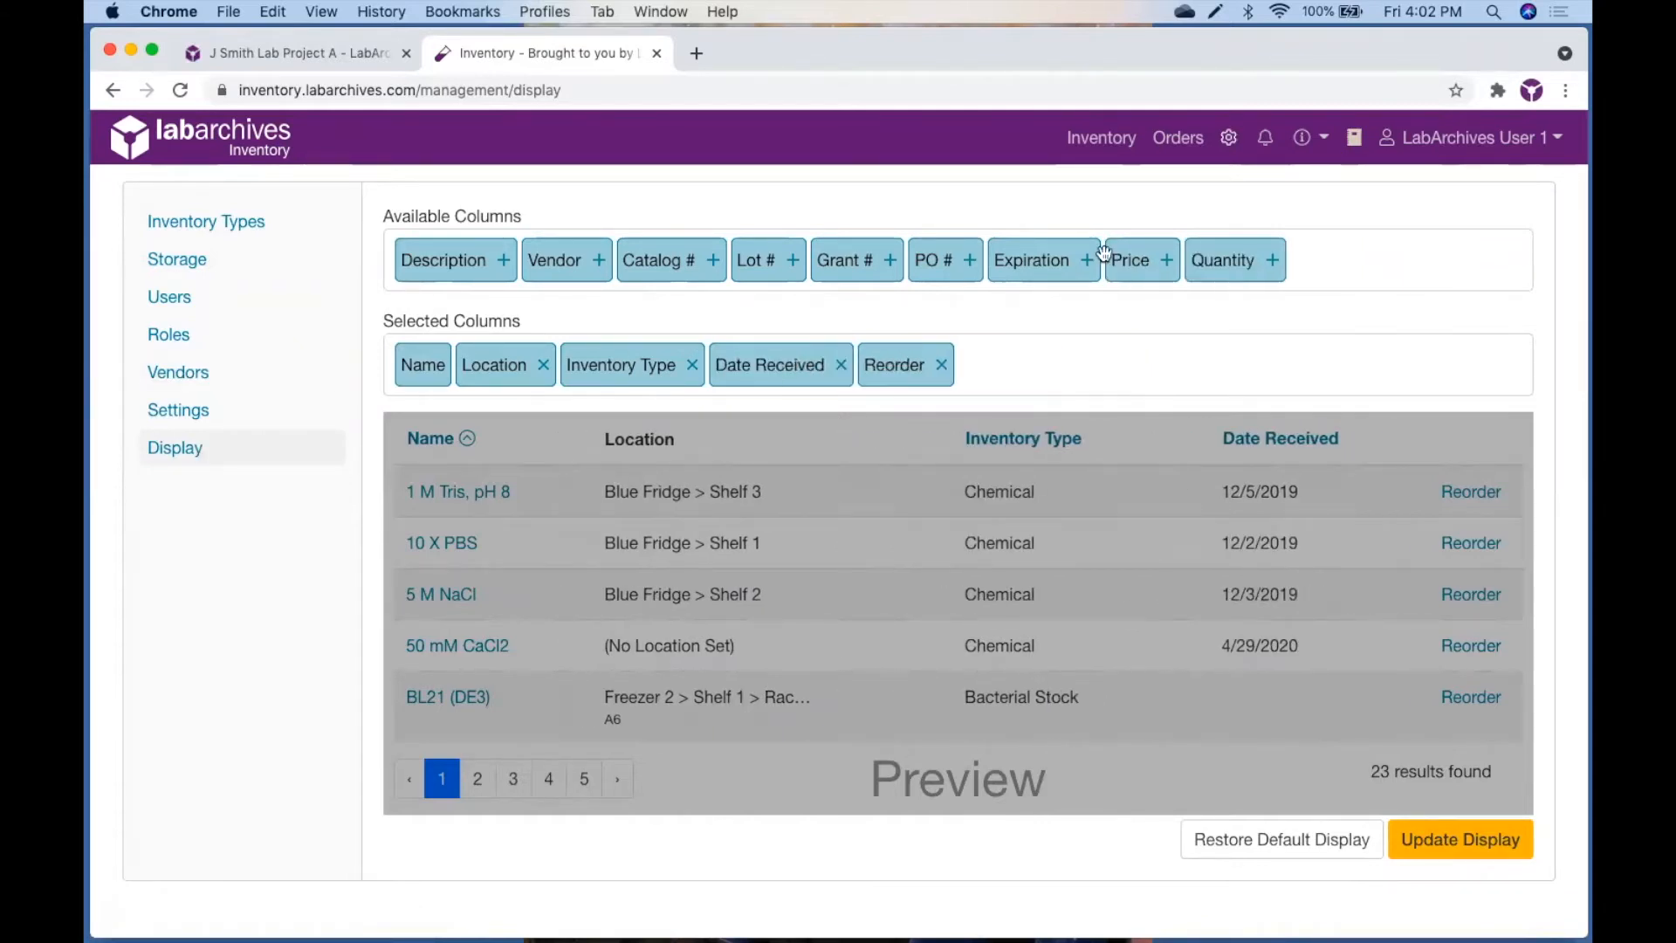
click(891, 261)
click(792, 262)
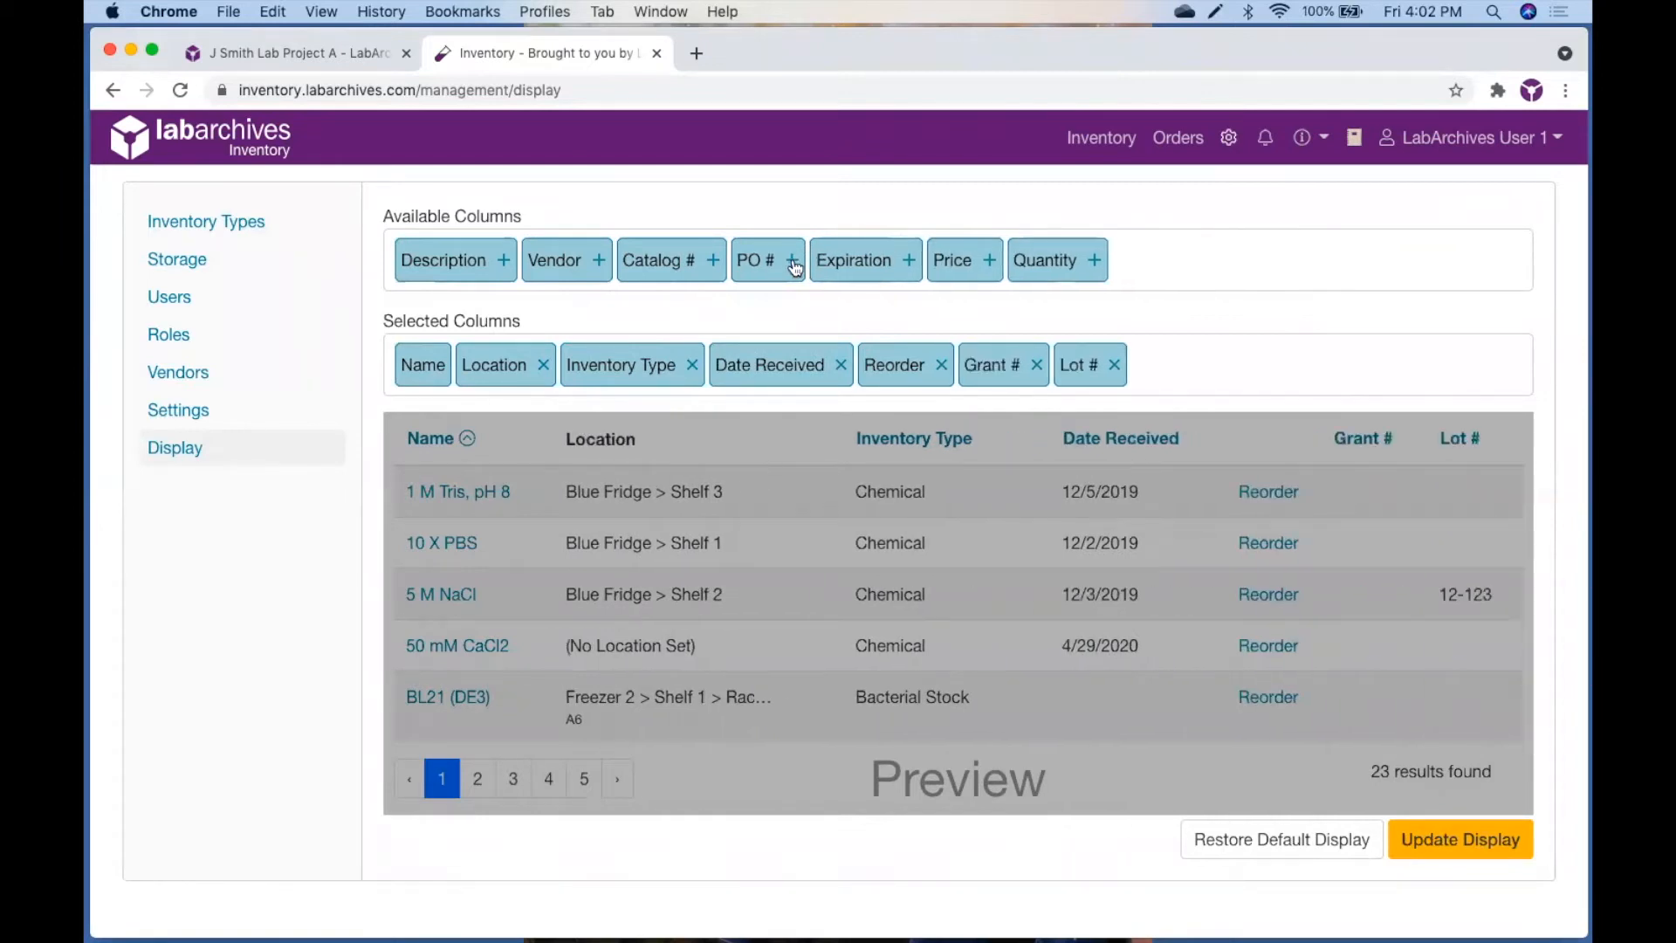
drag(1015, 365, 614, 374)
drag(1083, 366, 669, 365)
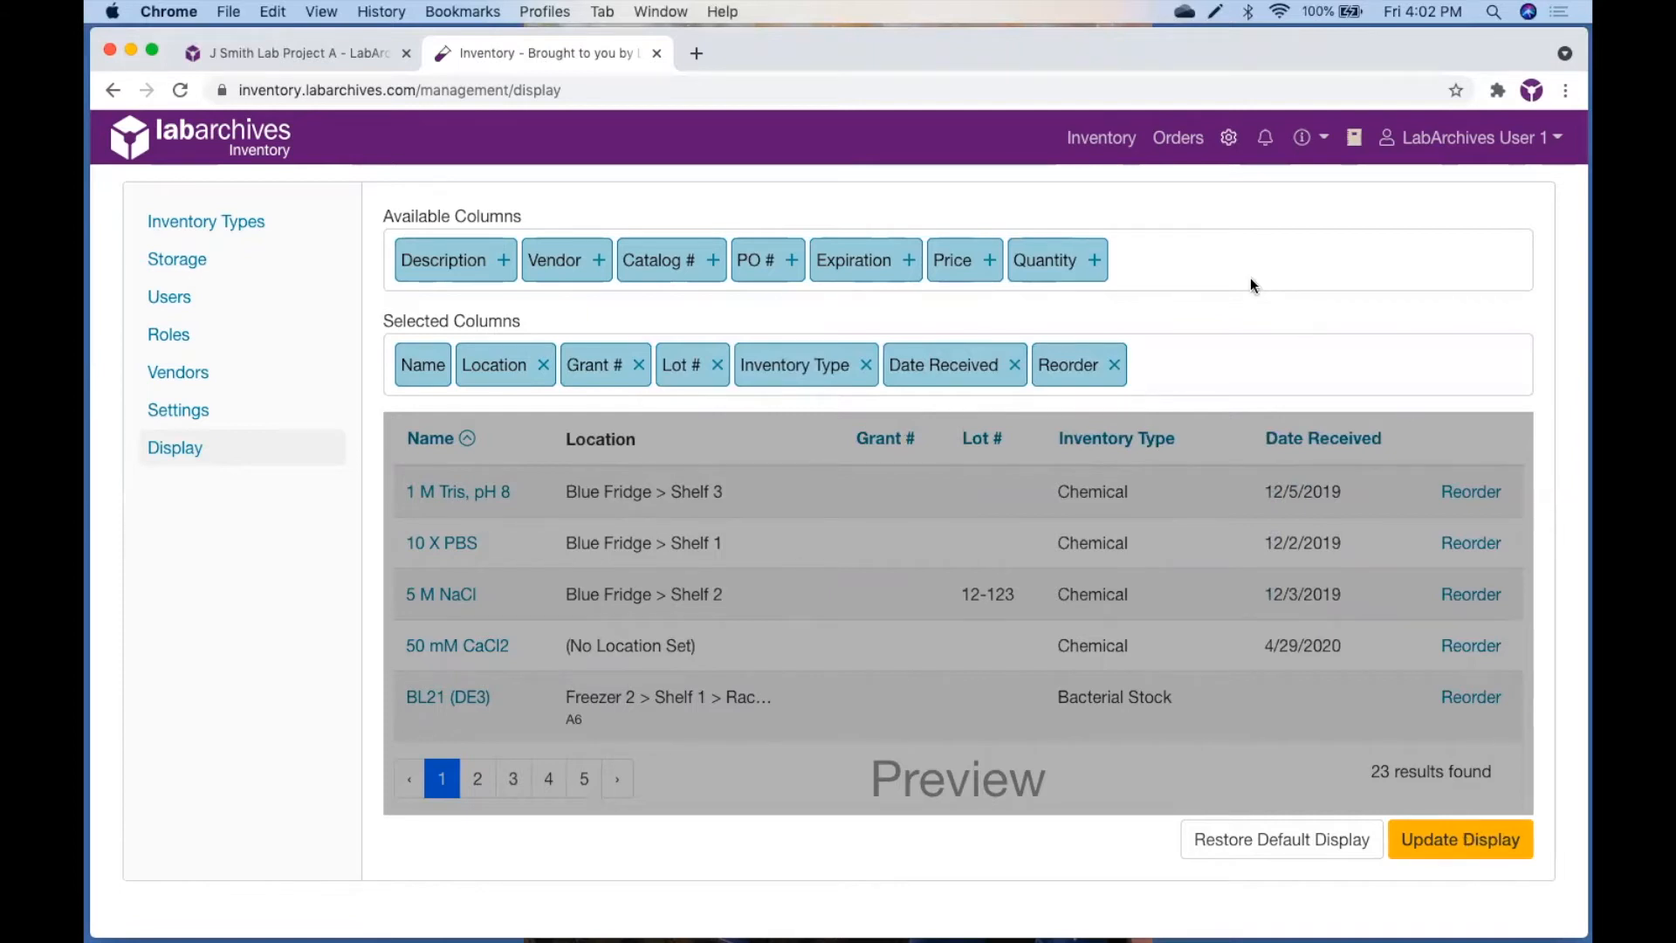
Search the inventory list for "NL".
click(1109, 147)
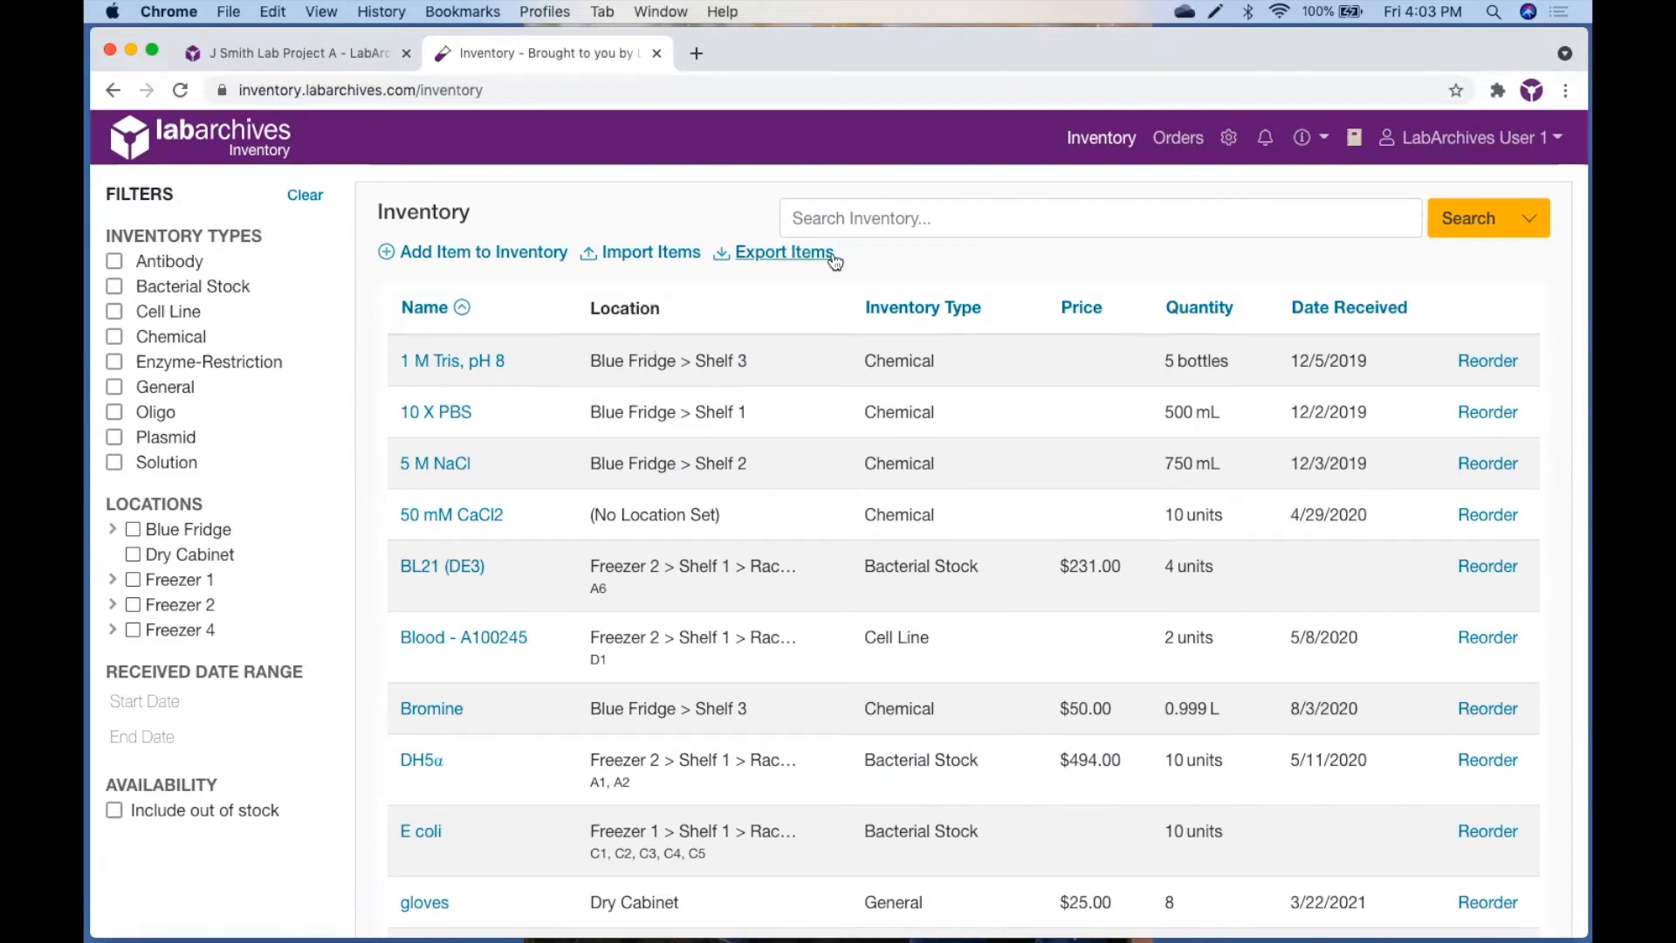
click(876, 217)
text(NL)
key(Return)
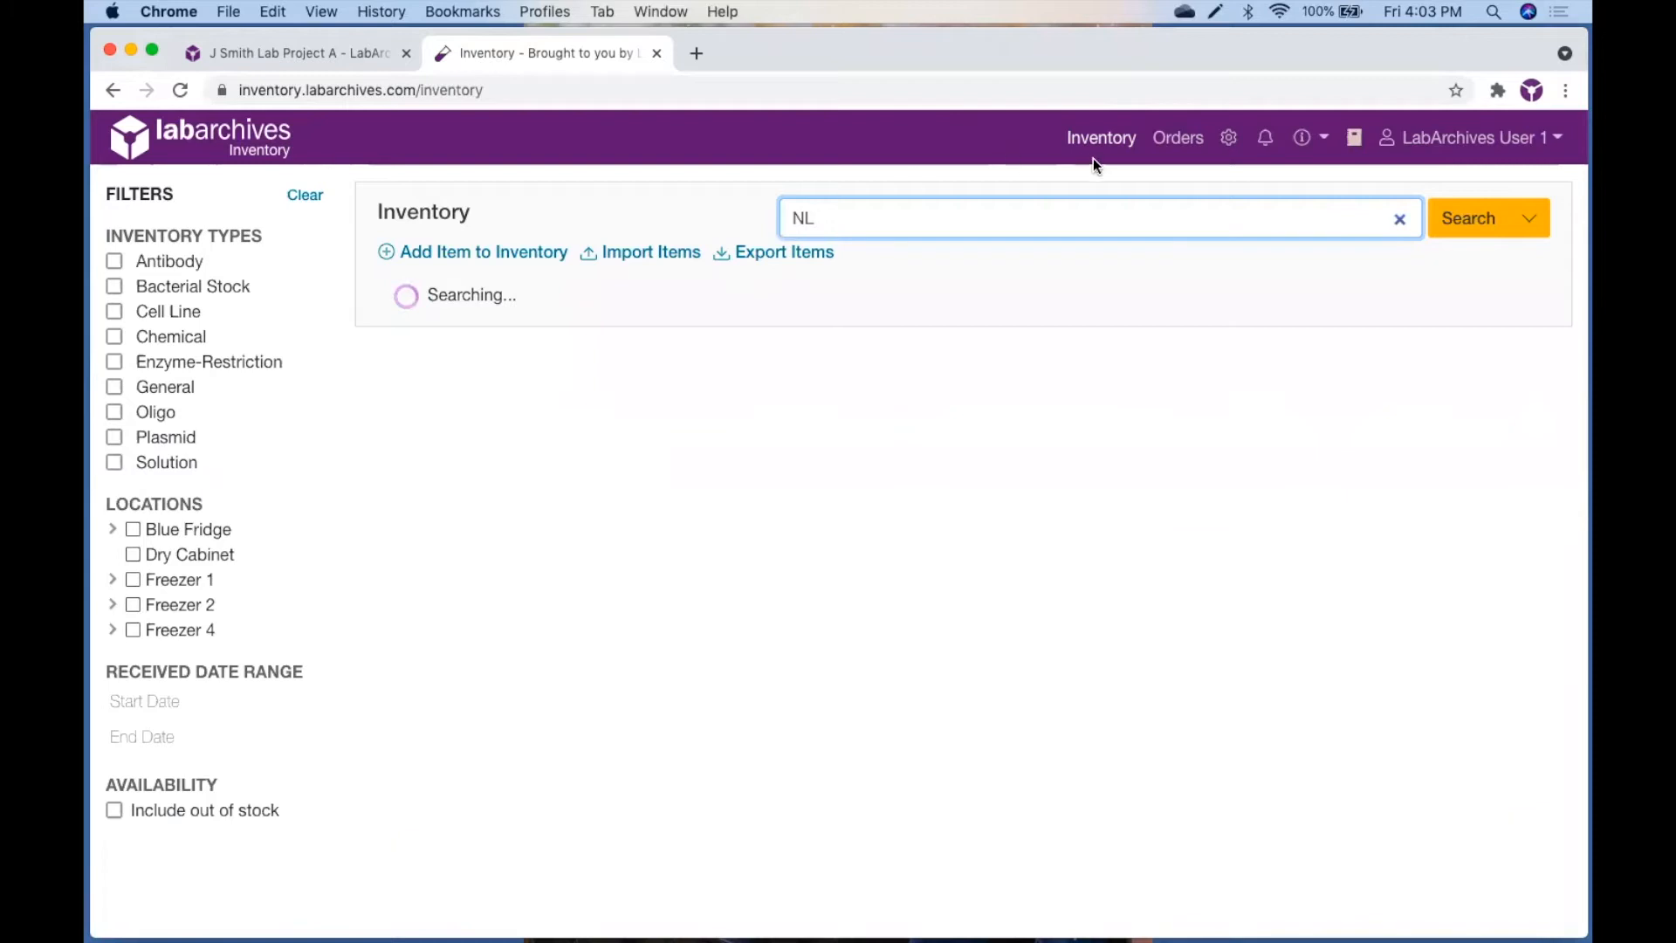
View the advanced search criteria without applying any, and clear the current search to list all inventory items.
click(1537, 217)
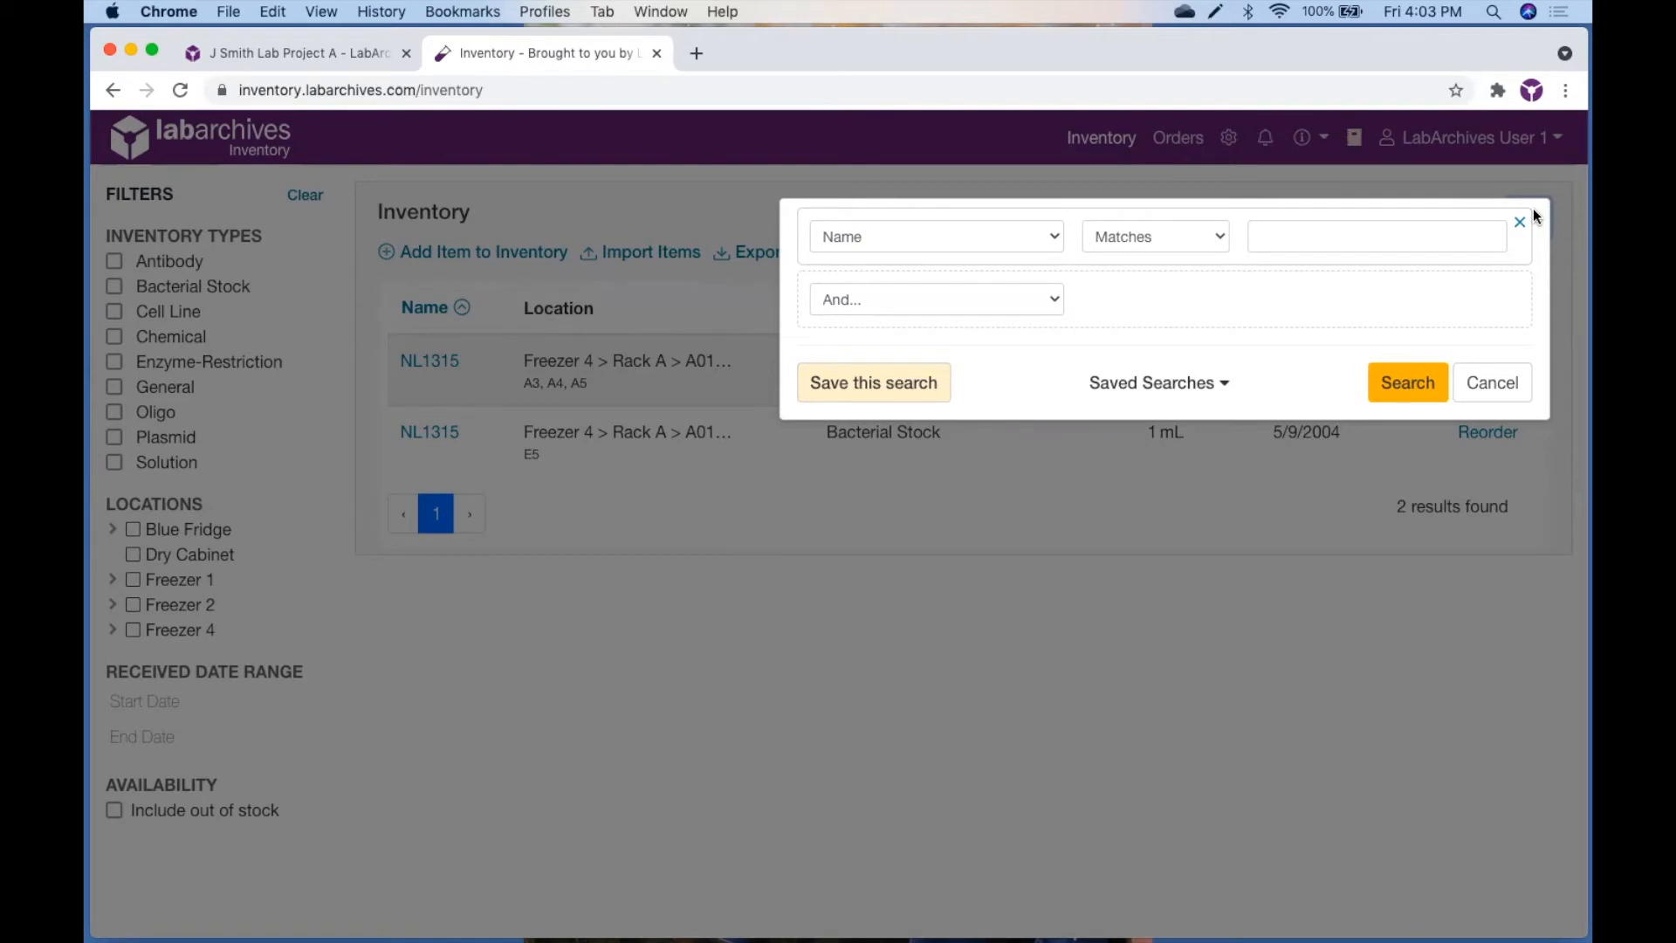
click(1513, 383)
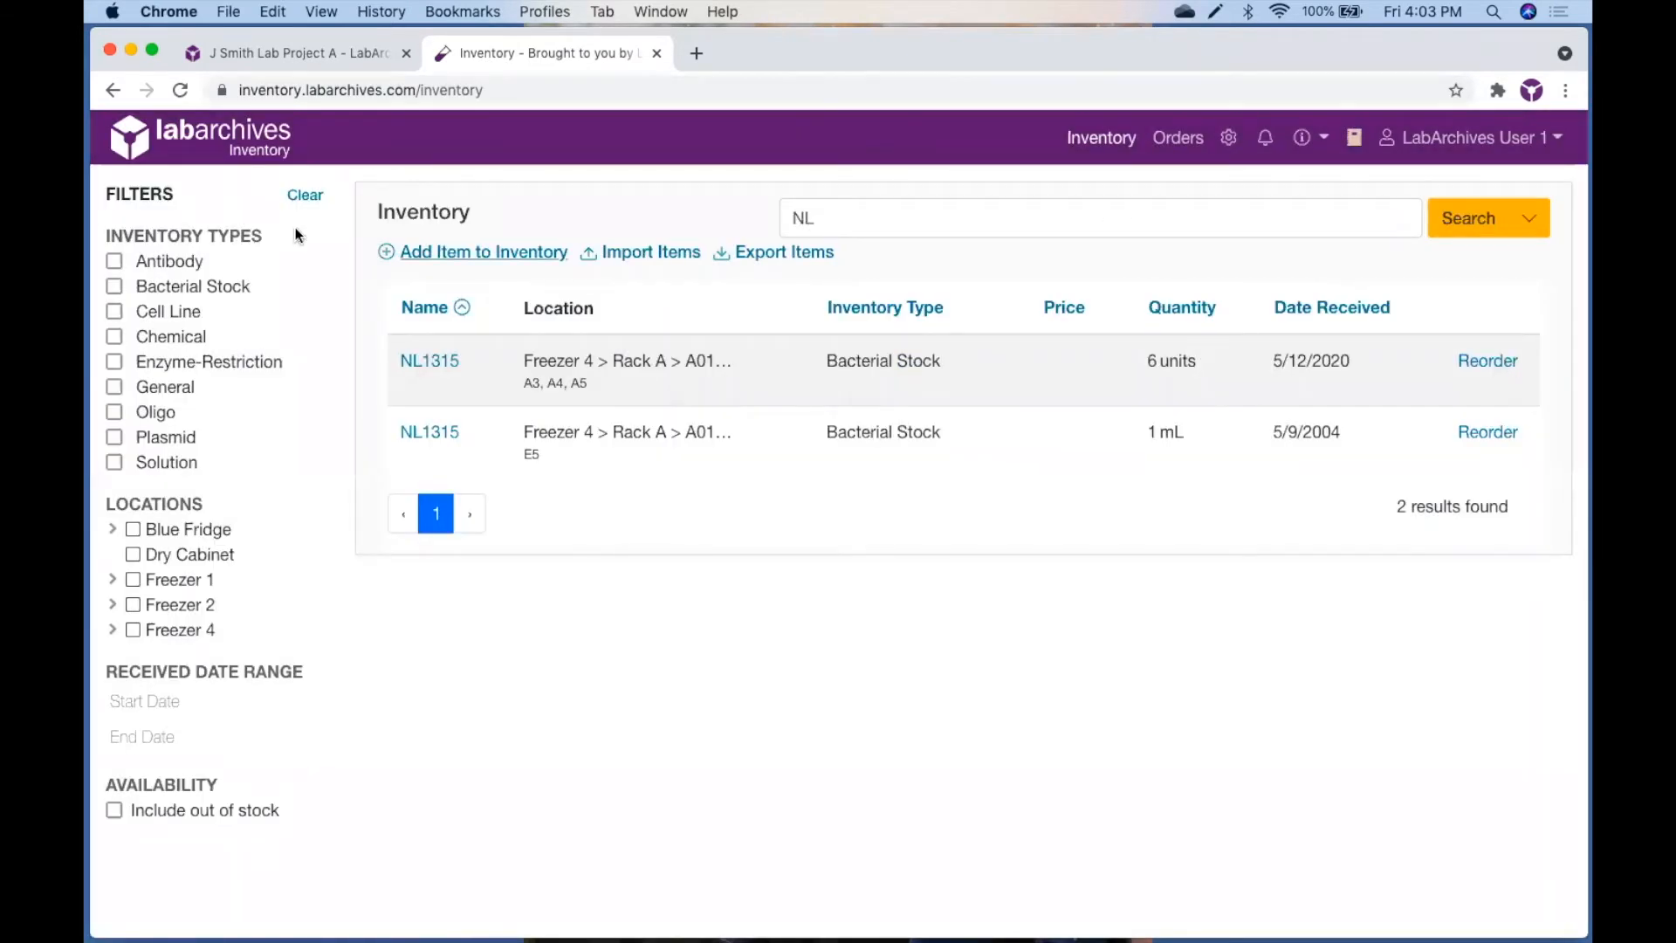
click(305, 196)
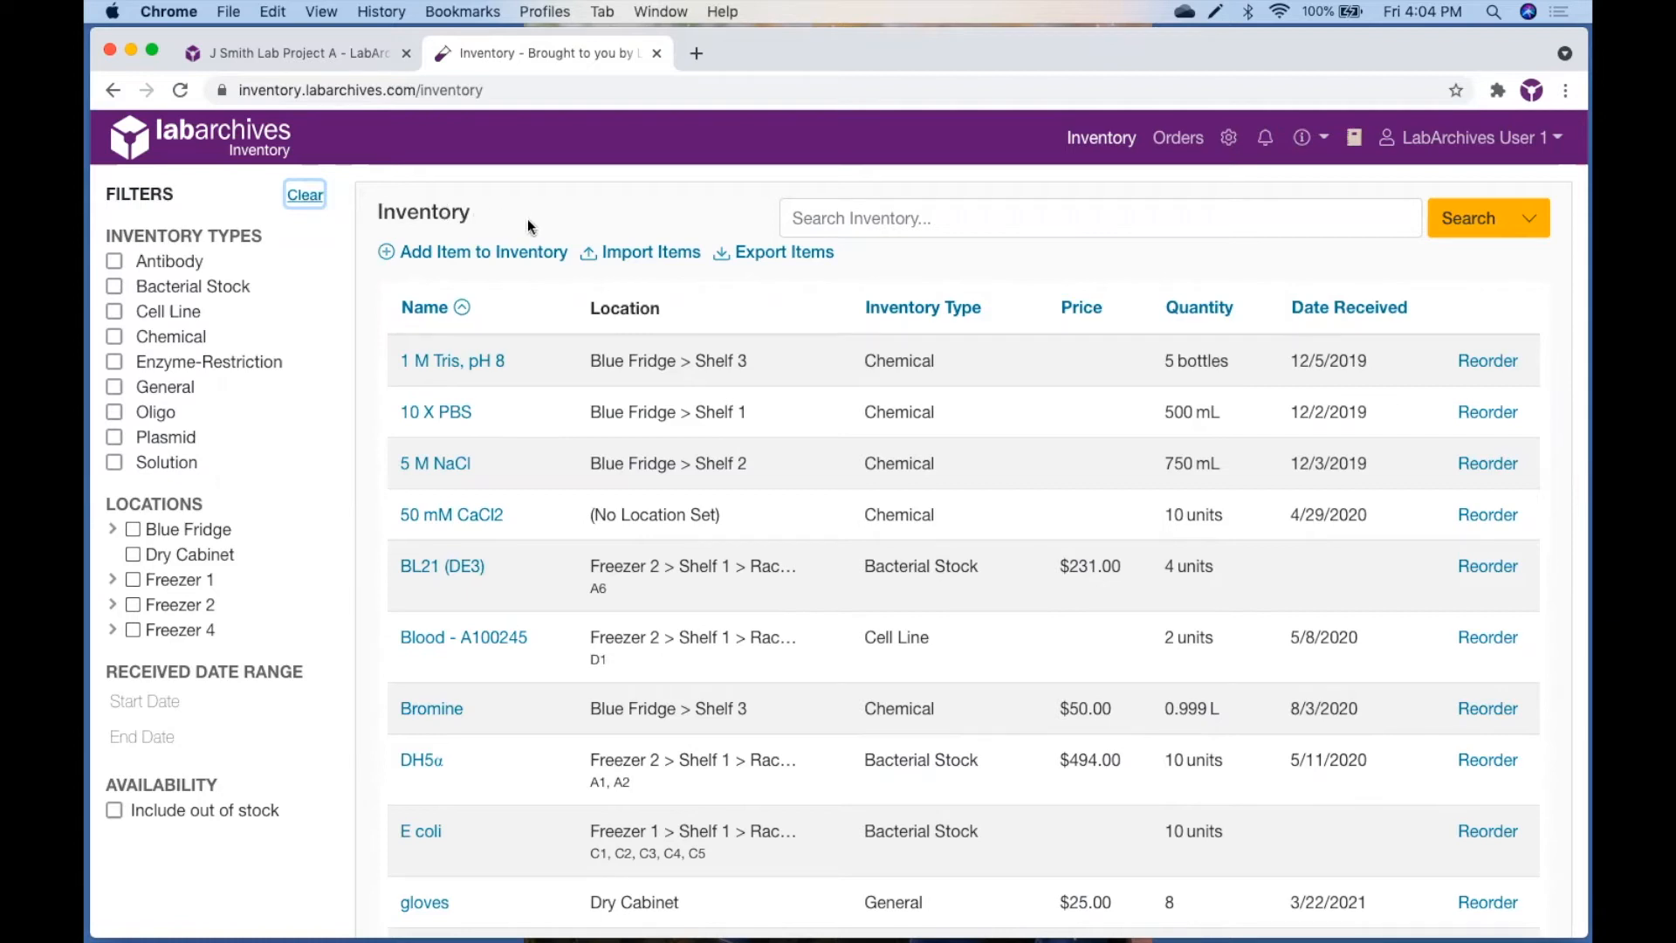
Read the instructions and template rules for importing inventory items, and close them without importing a file.
click(621, 260)
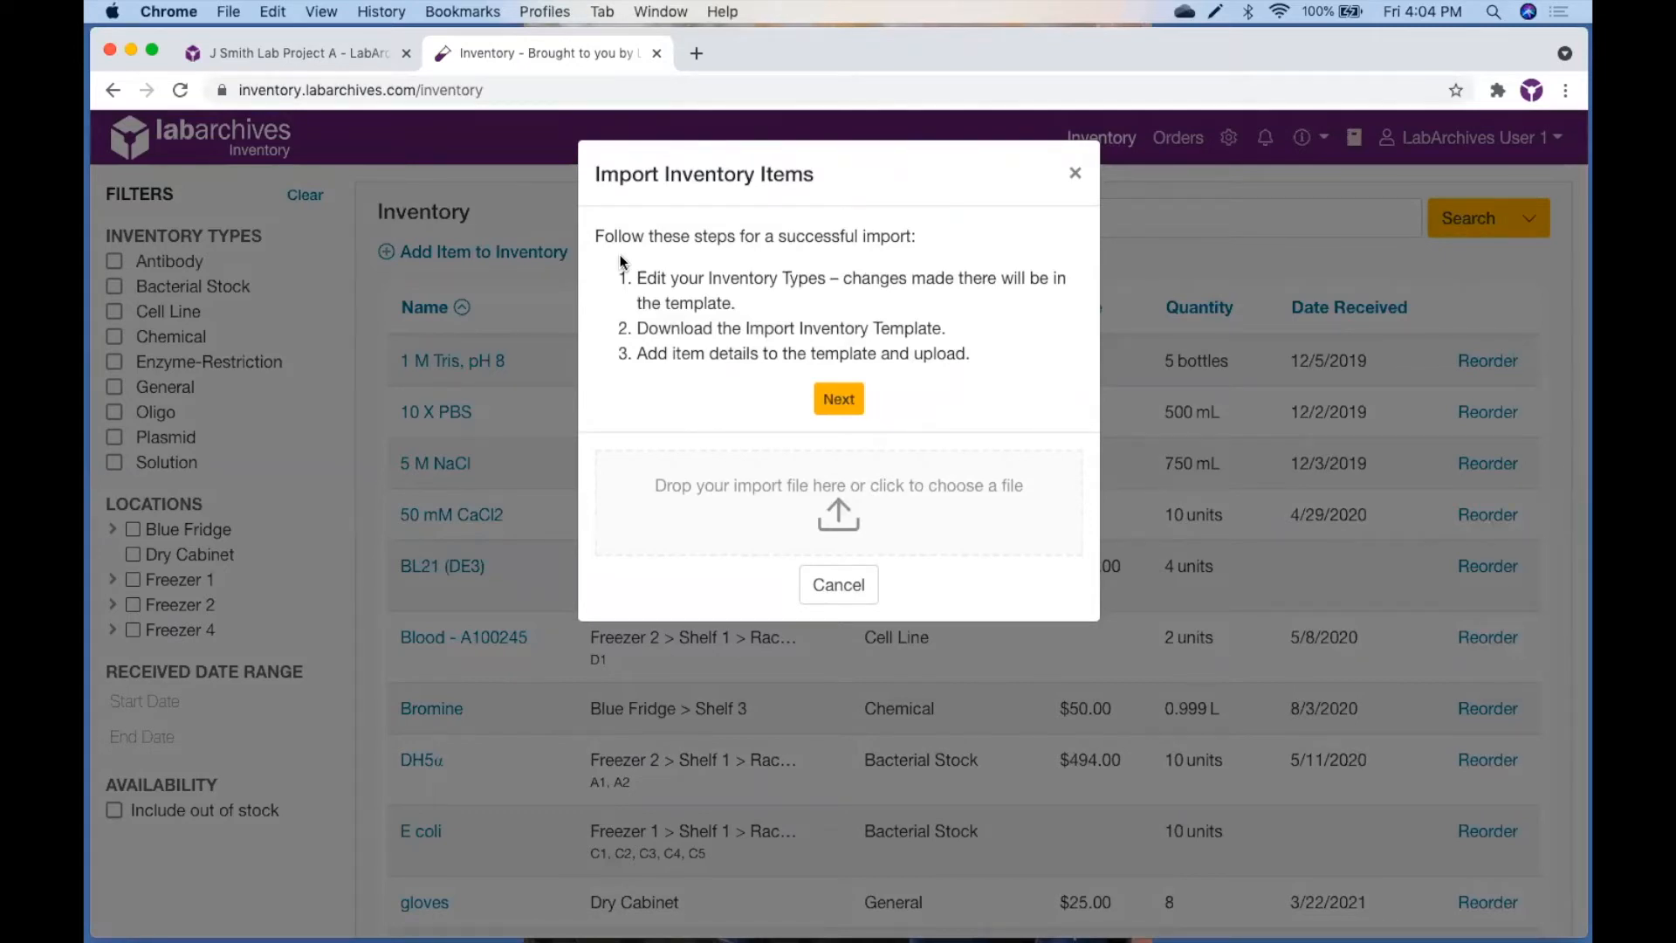
click(832, 403)
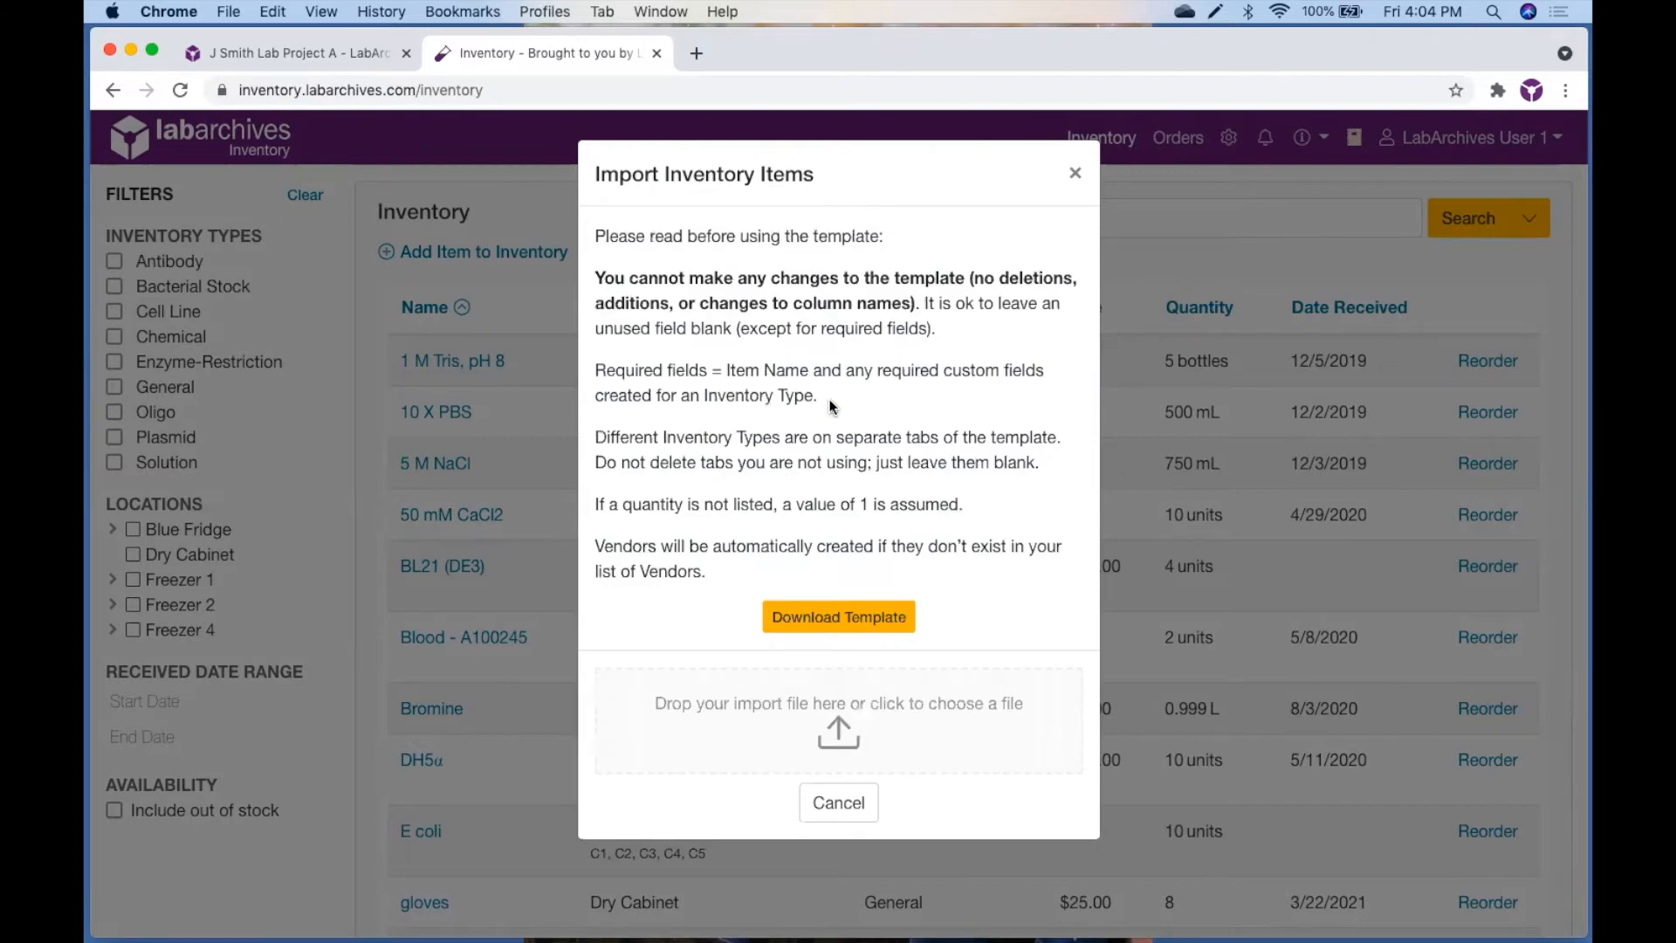
drag(596, 276, 915, 307)
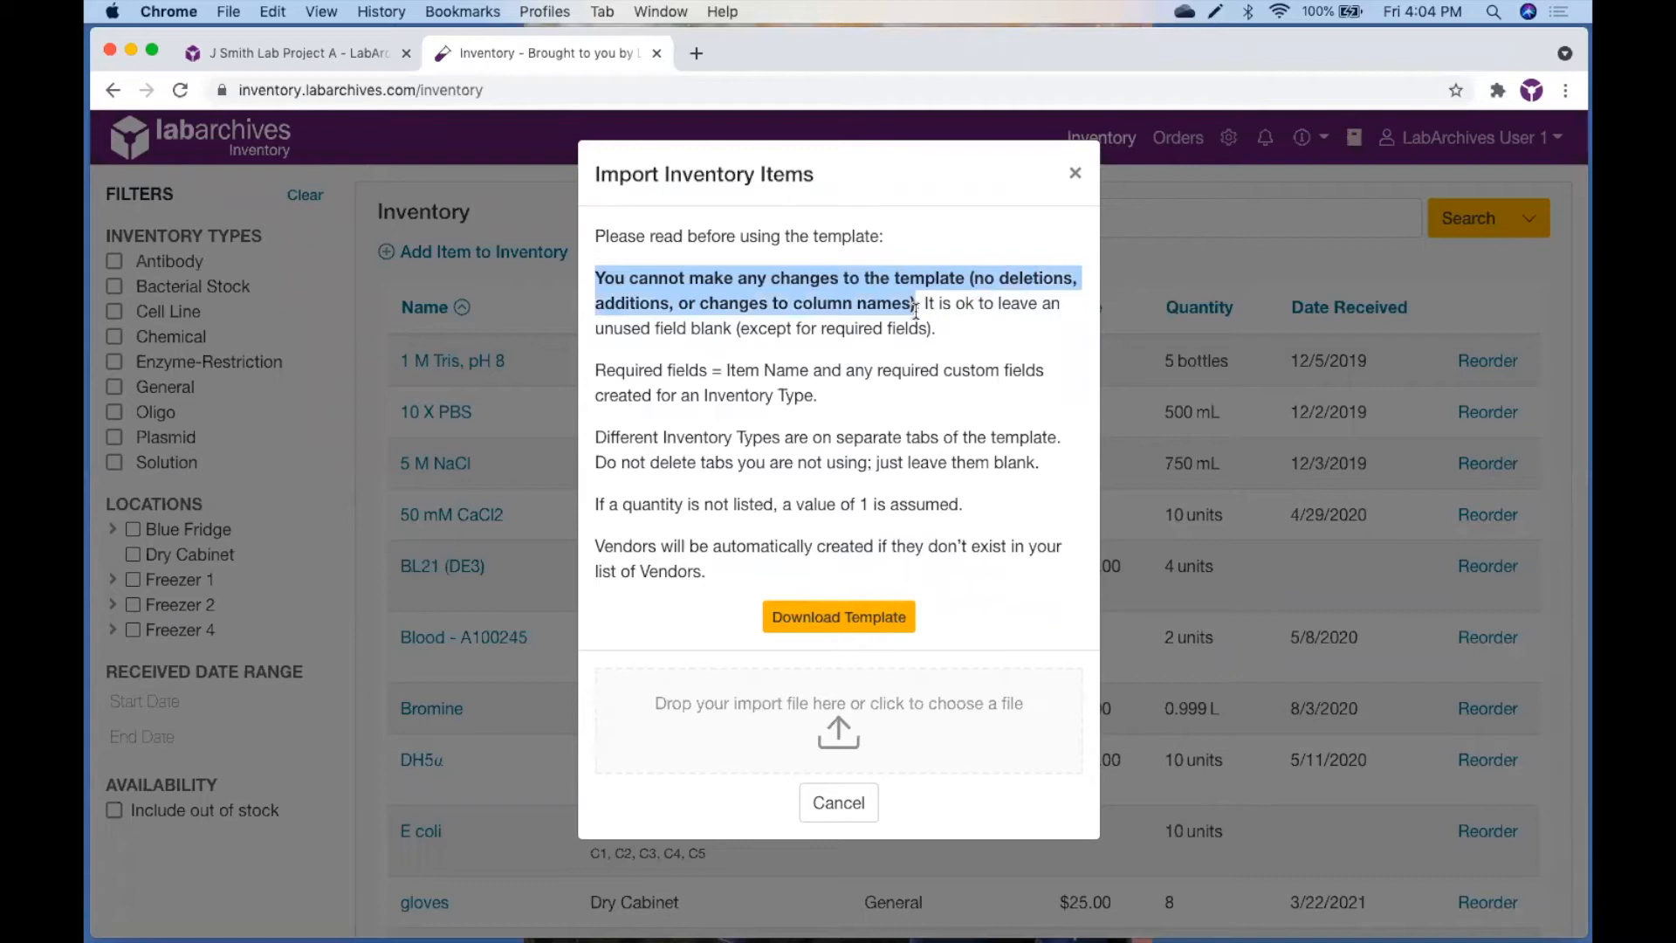
click(917, 325)
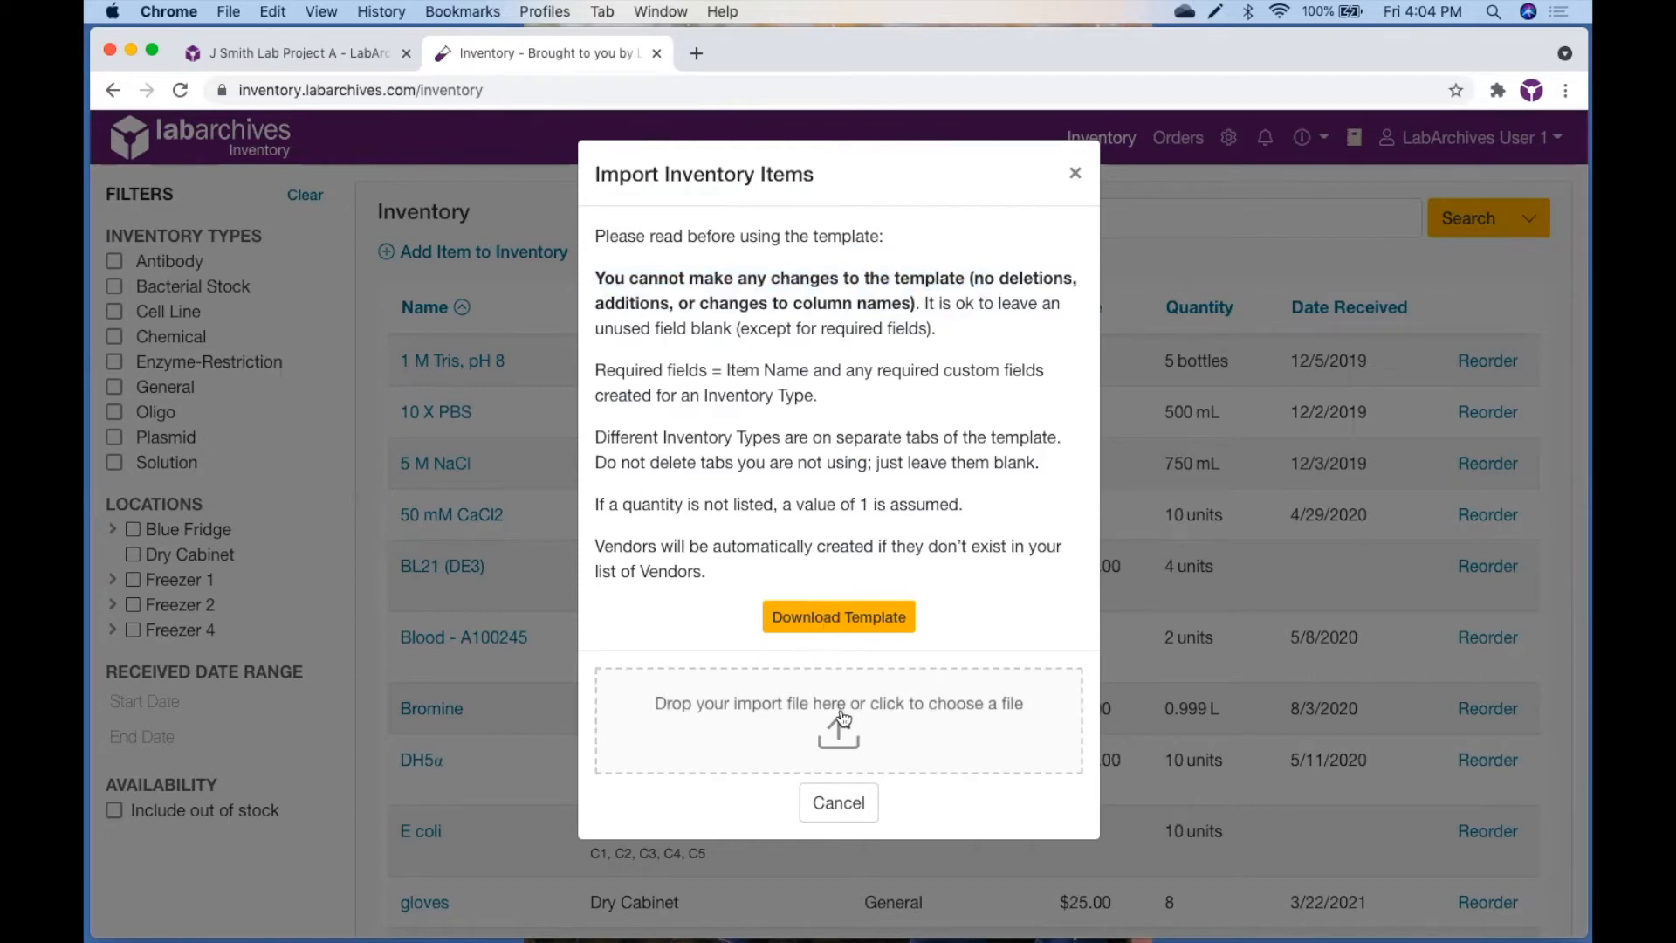
click(839, 801)
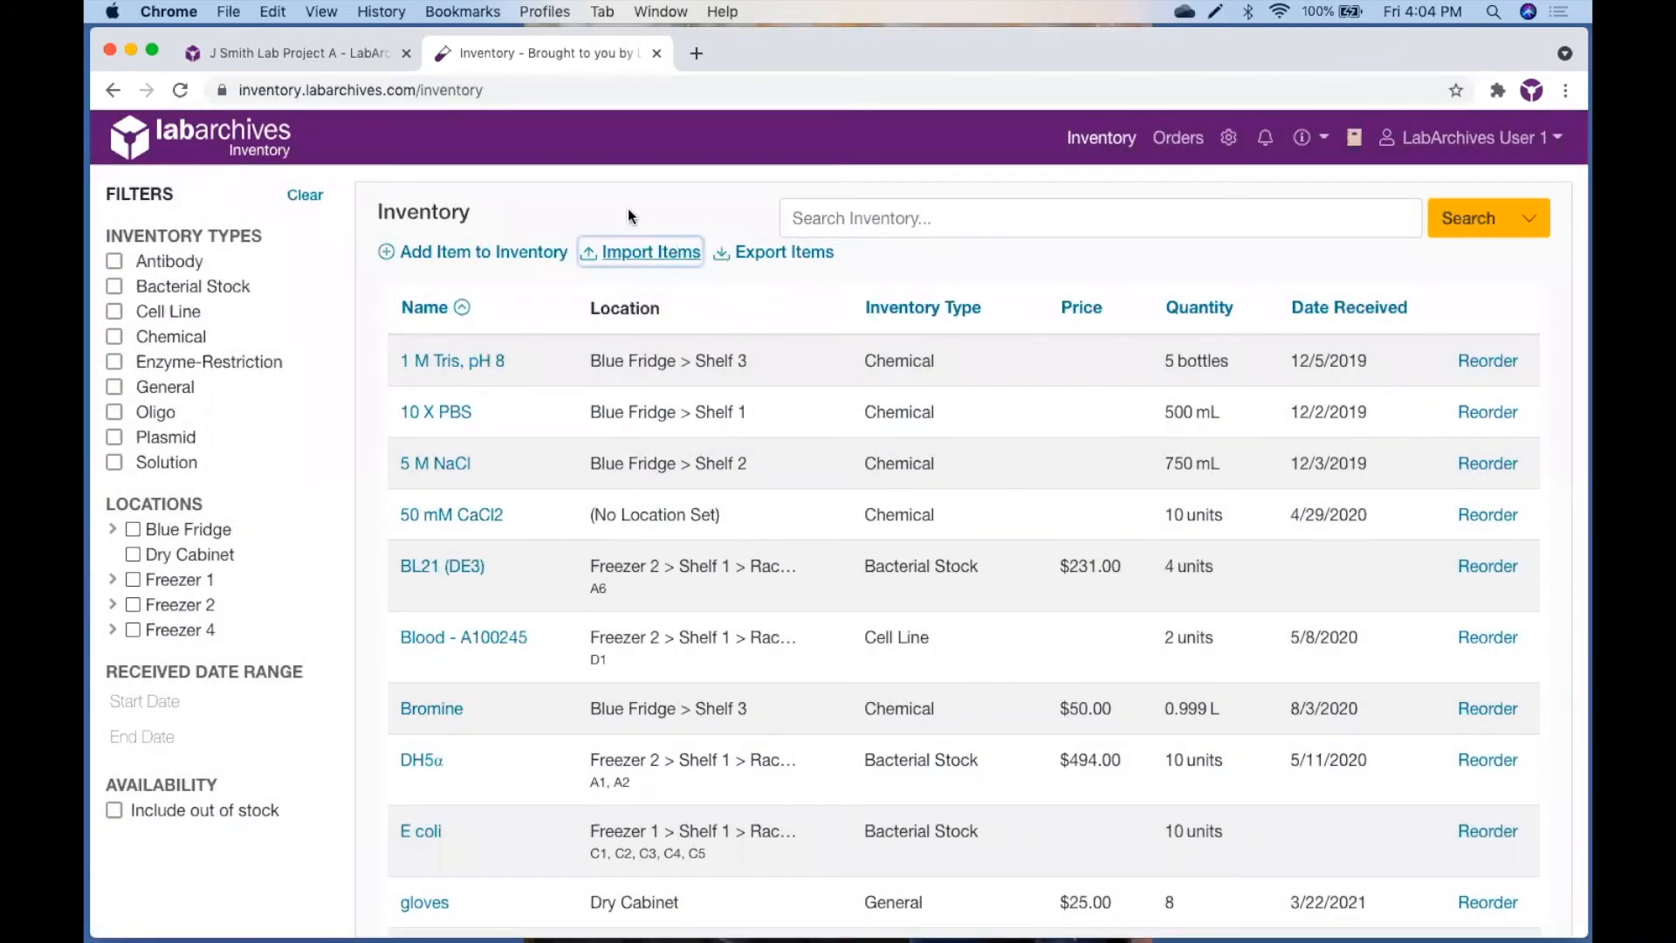
Start a new inventory item, try the Bacterial Stock type and set the inventory type to Chemical.
click(483, 259)
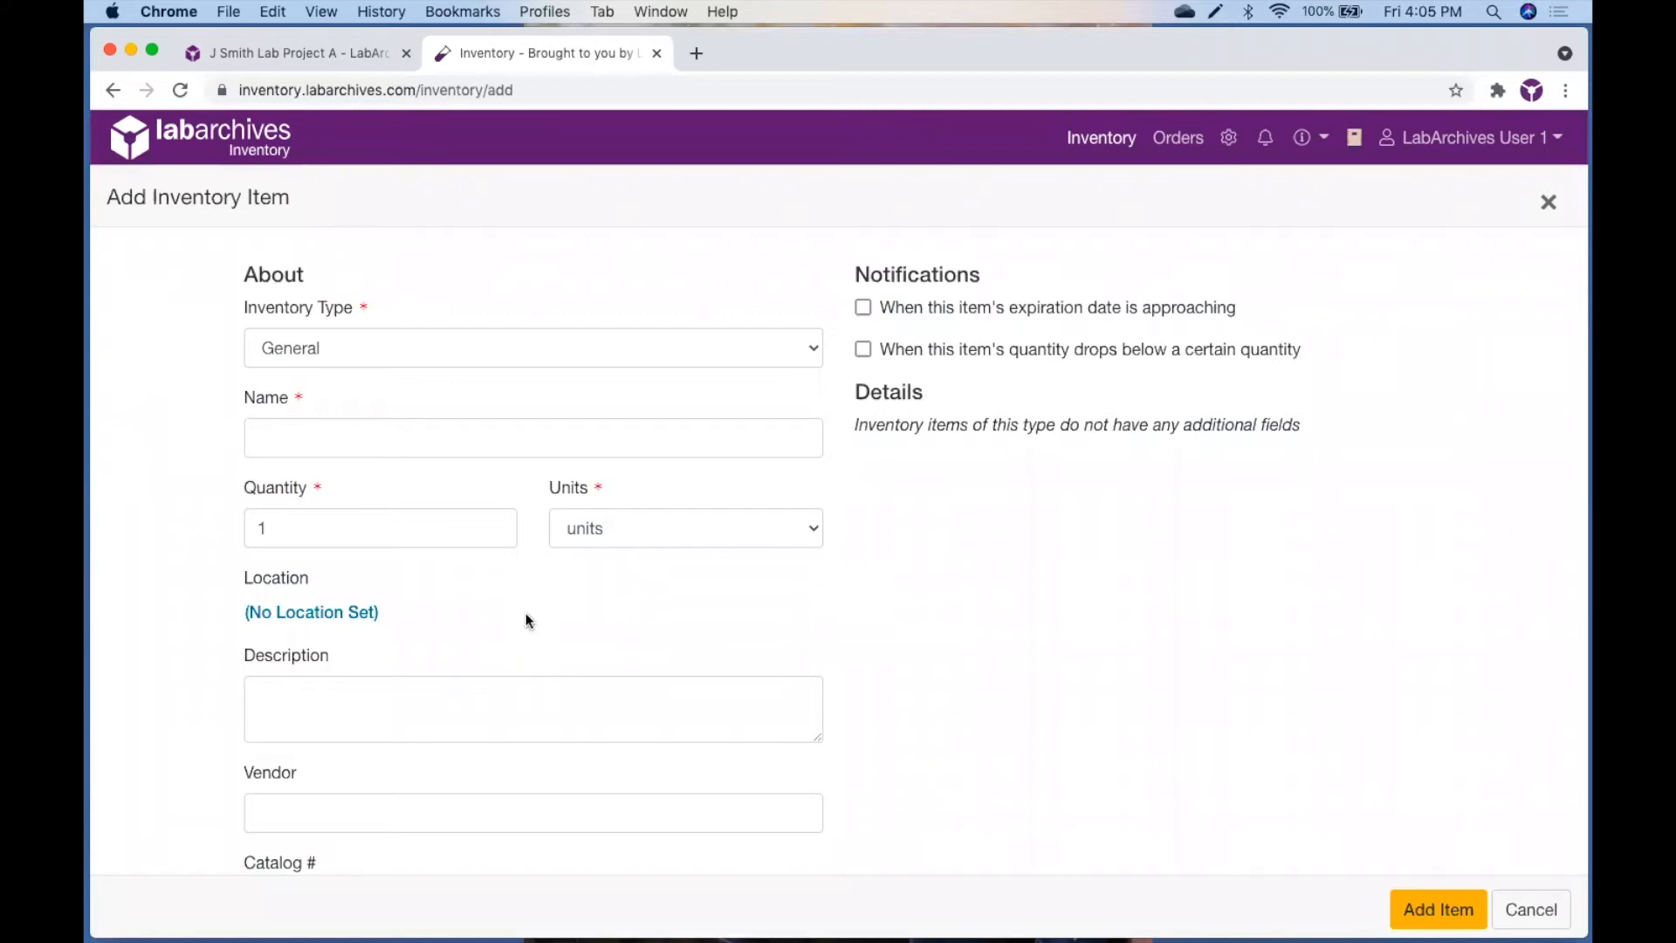
click(548, 349)
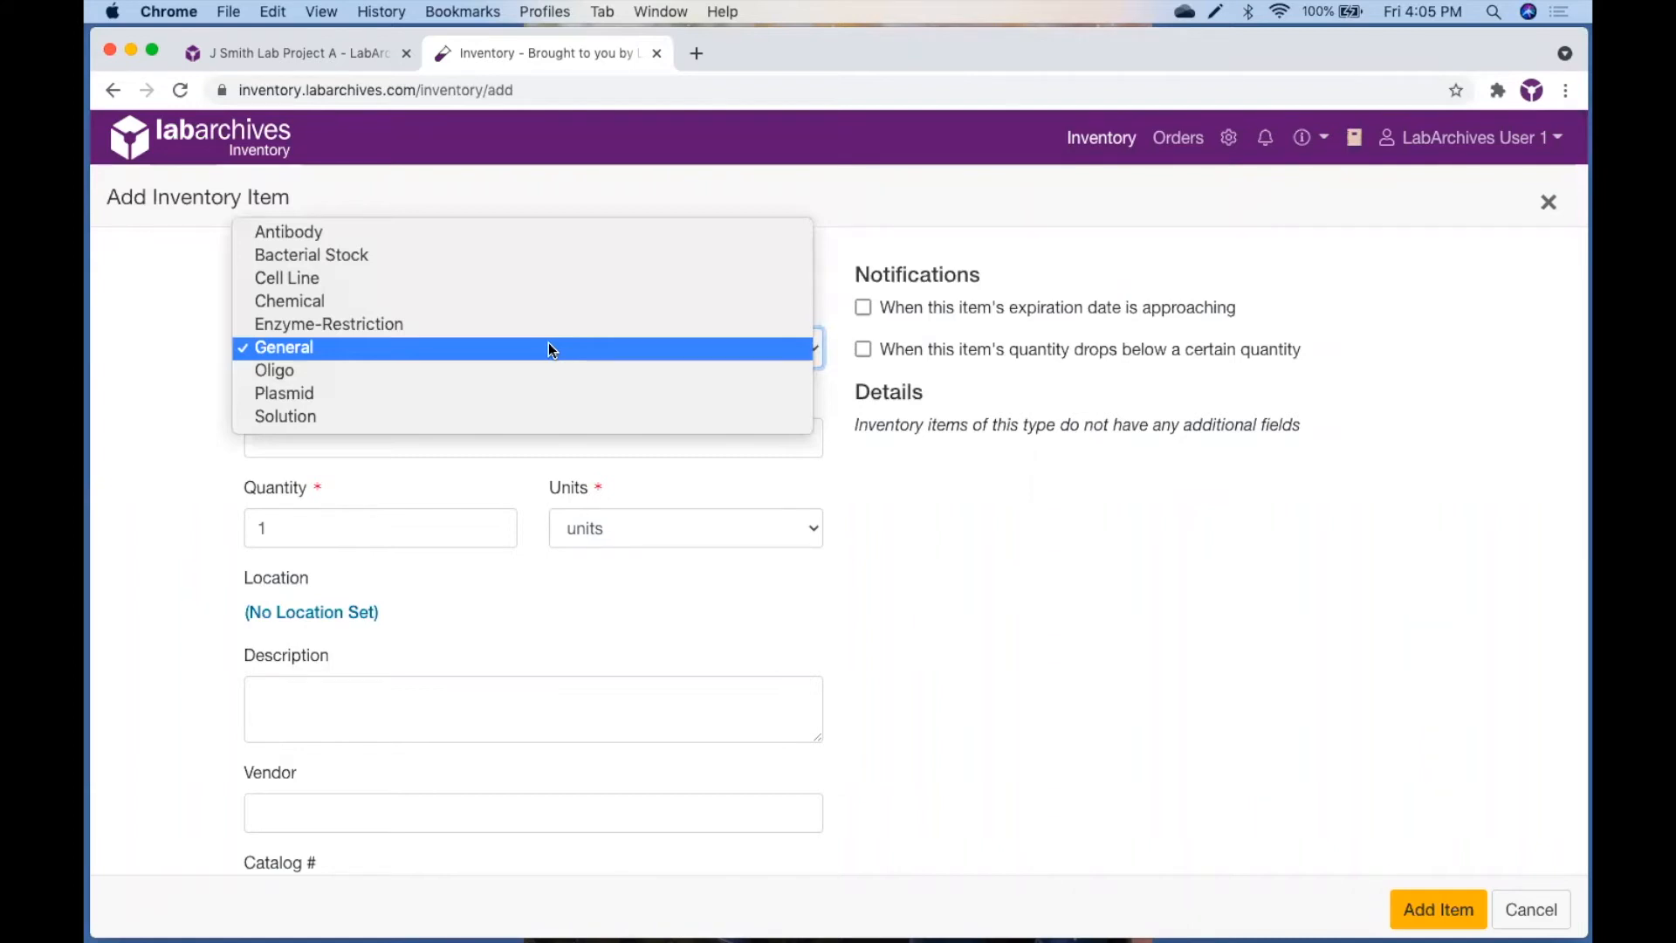
click(570, 267)
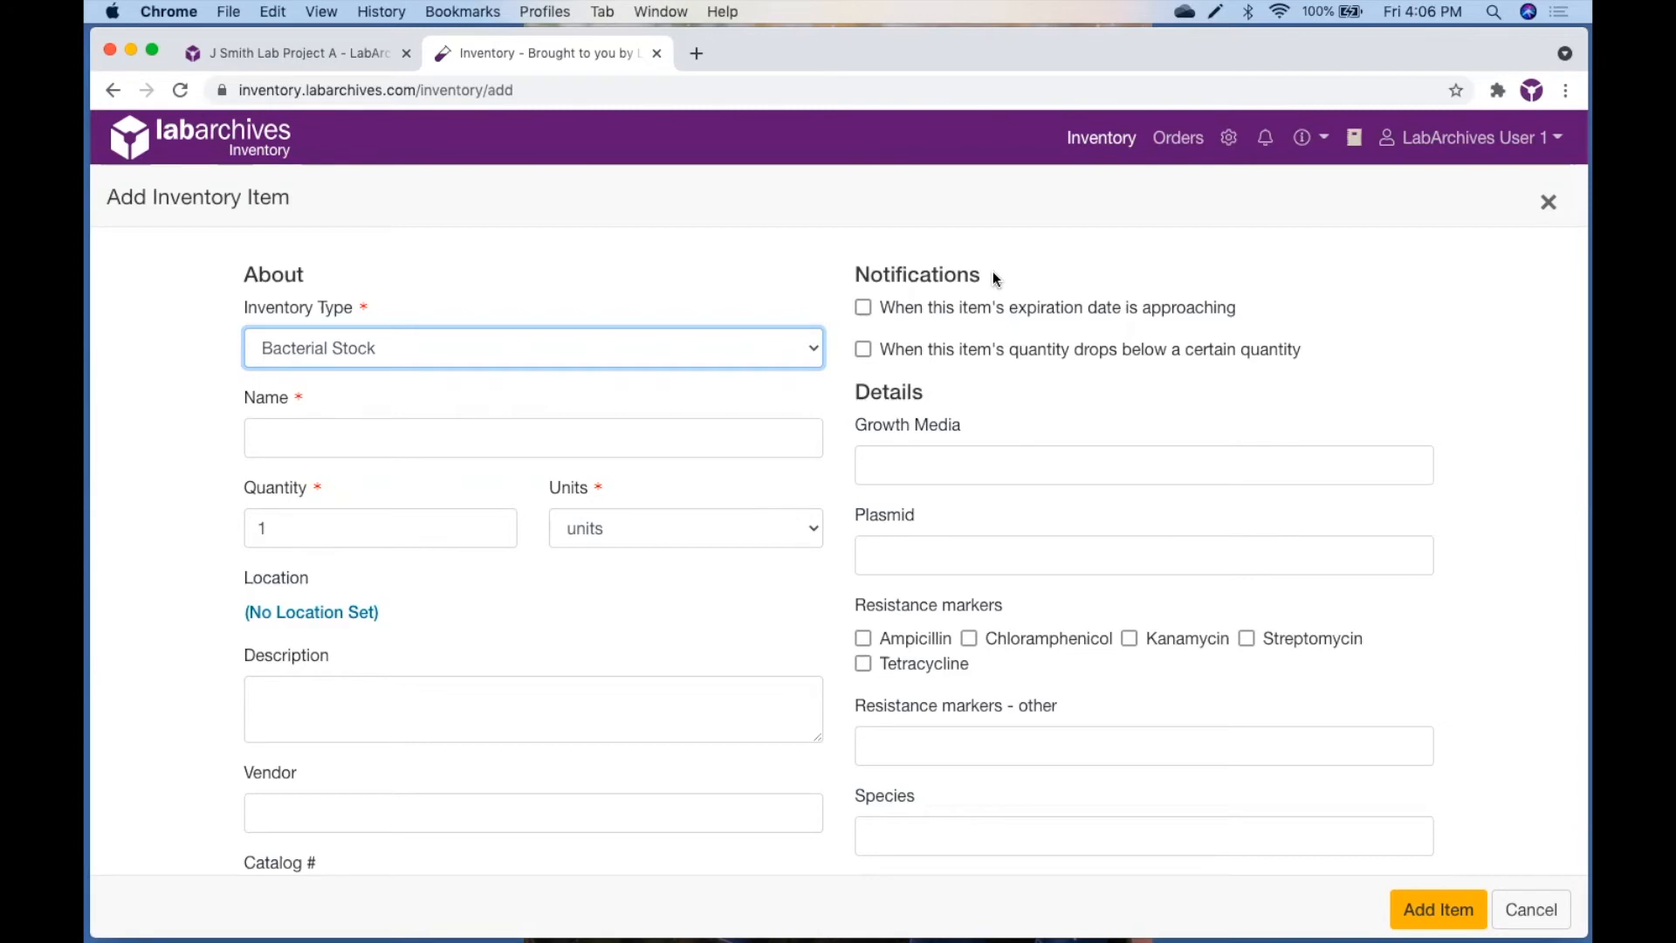
click(554, 346)
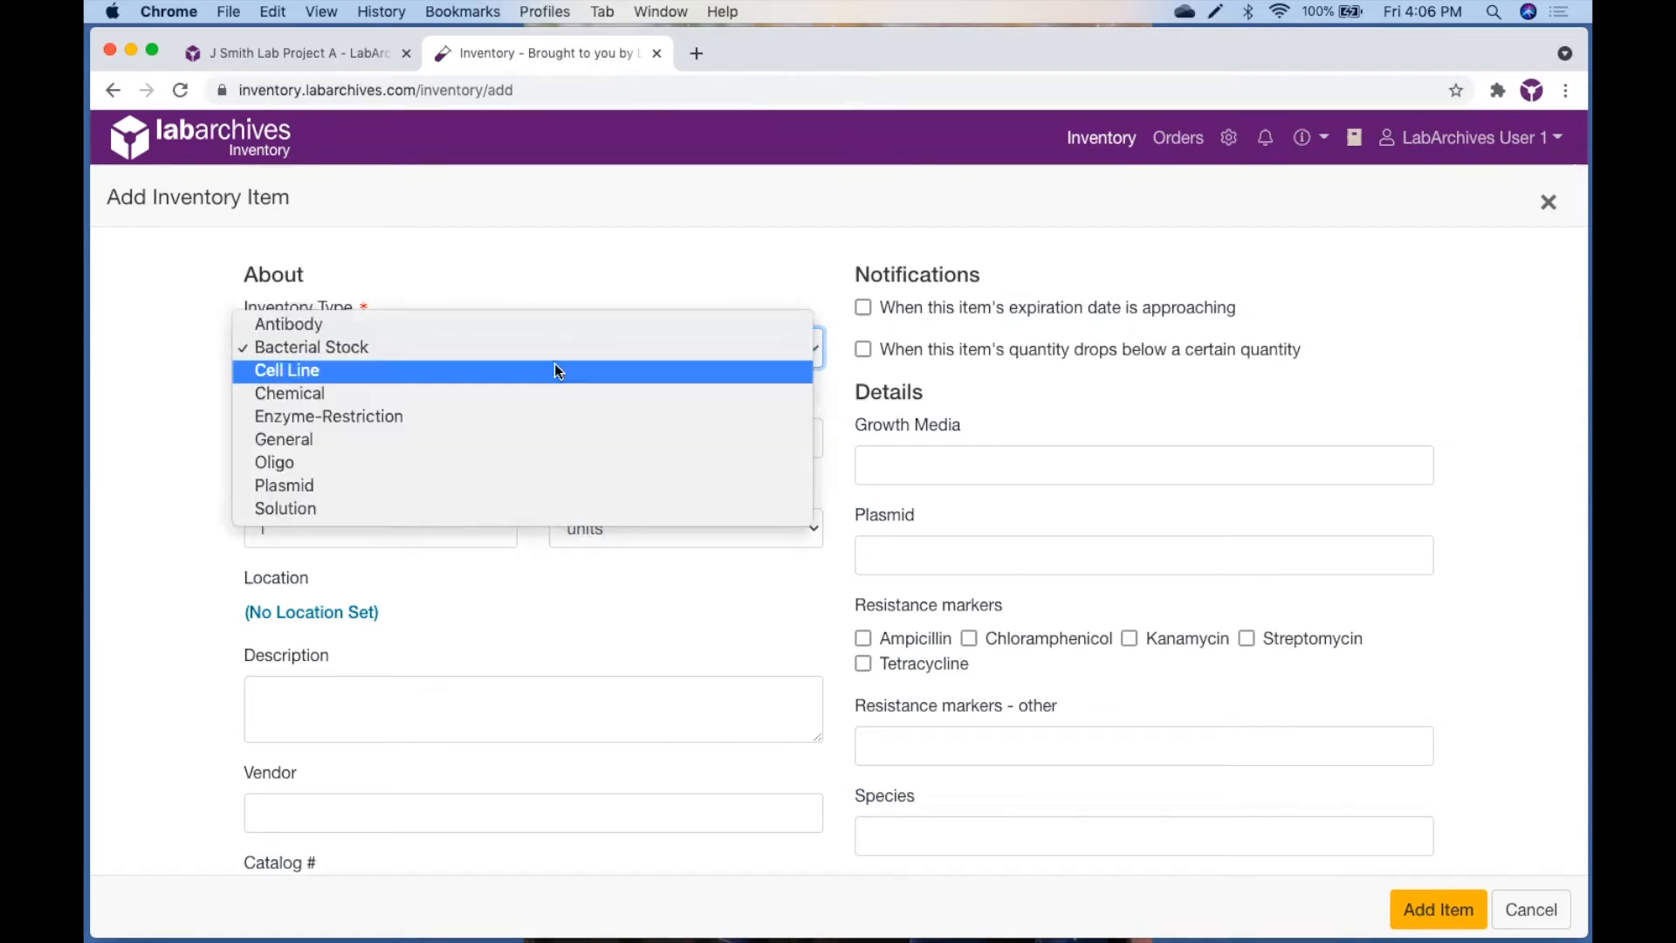
click(553, 394)
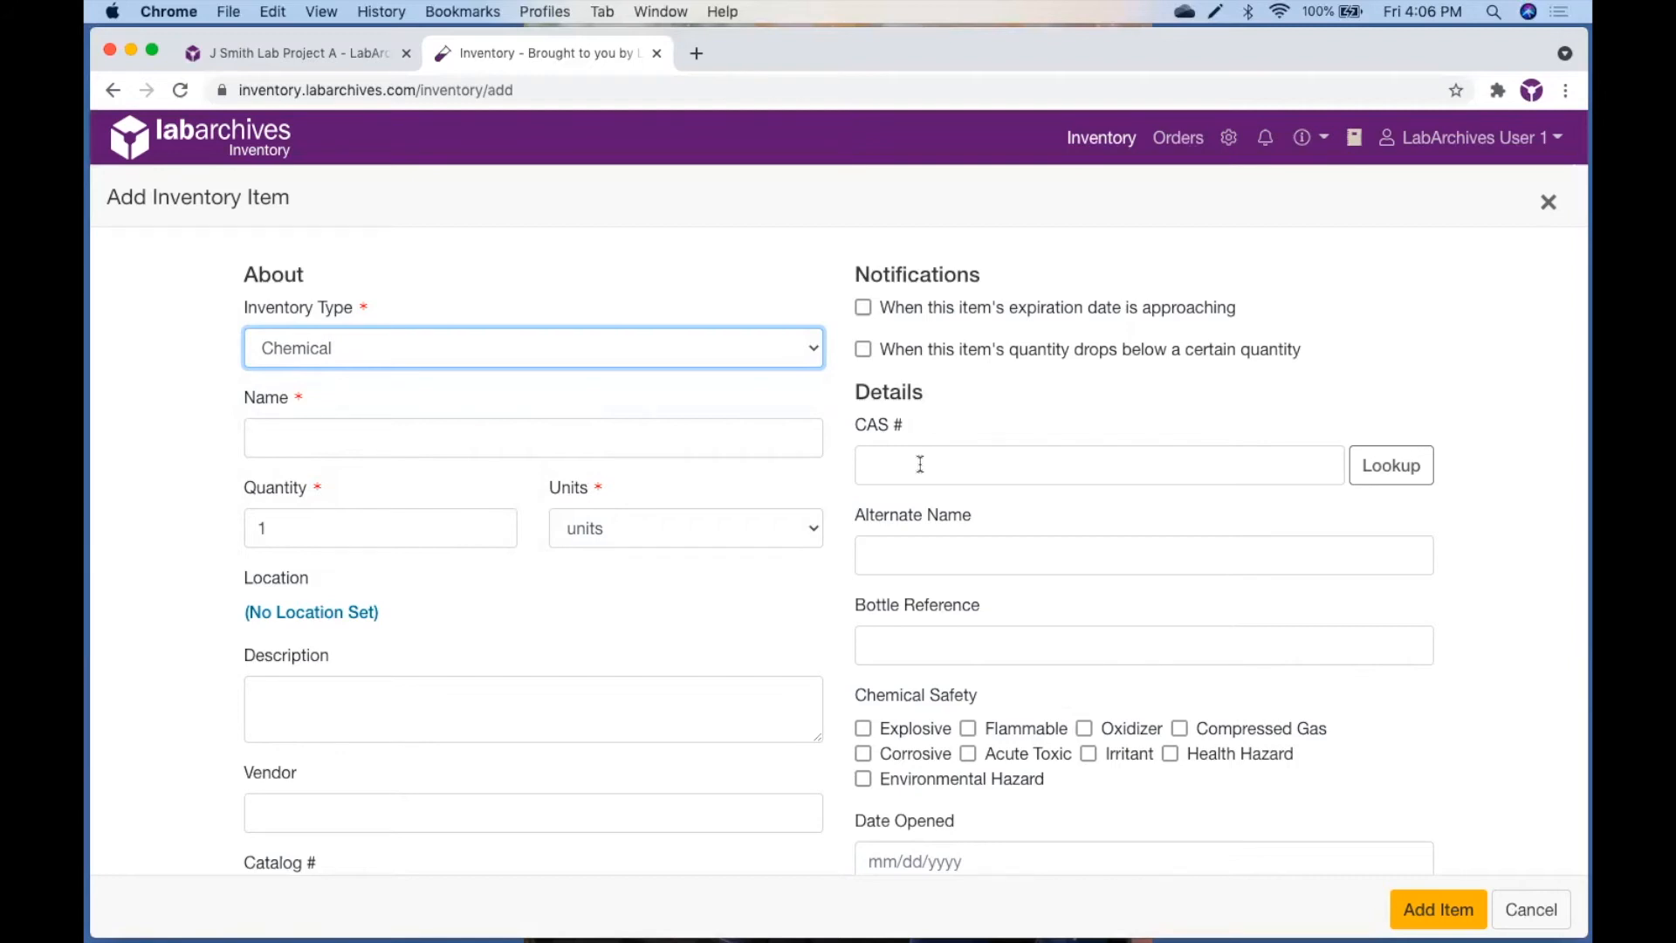
Look up CAS # 7726-95-6 to fill in the chemical's details, check the fields and leave the form without adding the item.
click(920, 465)
text(7726-95-6)
click(1396, 472)
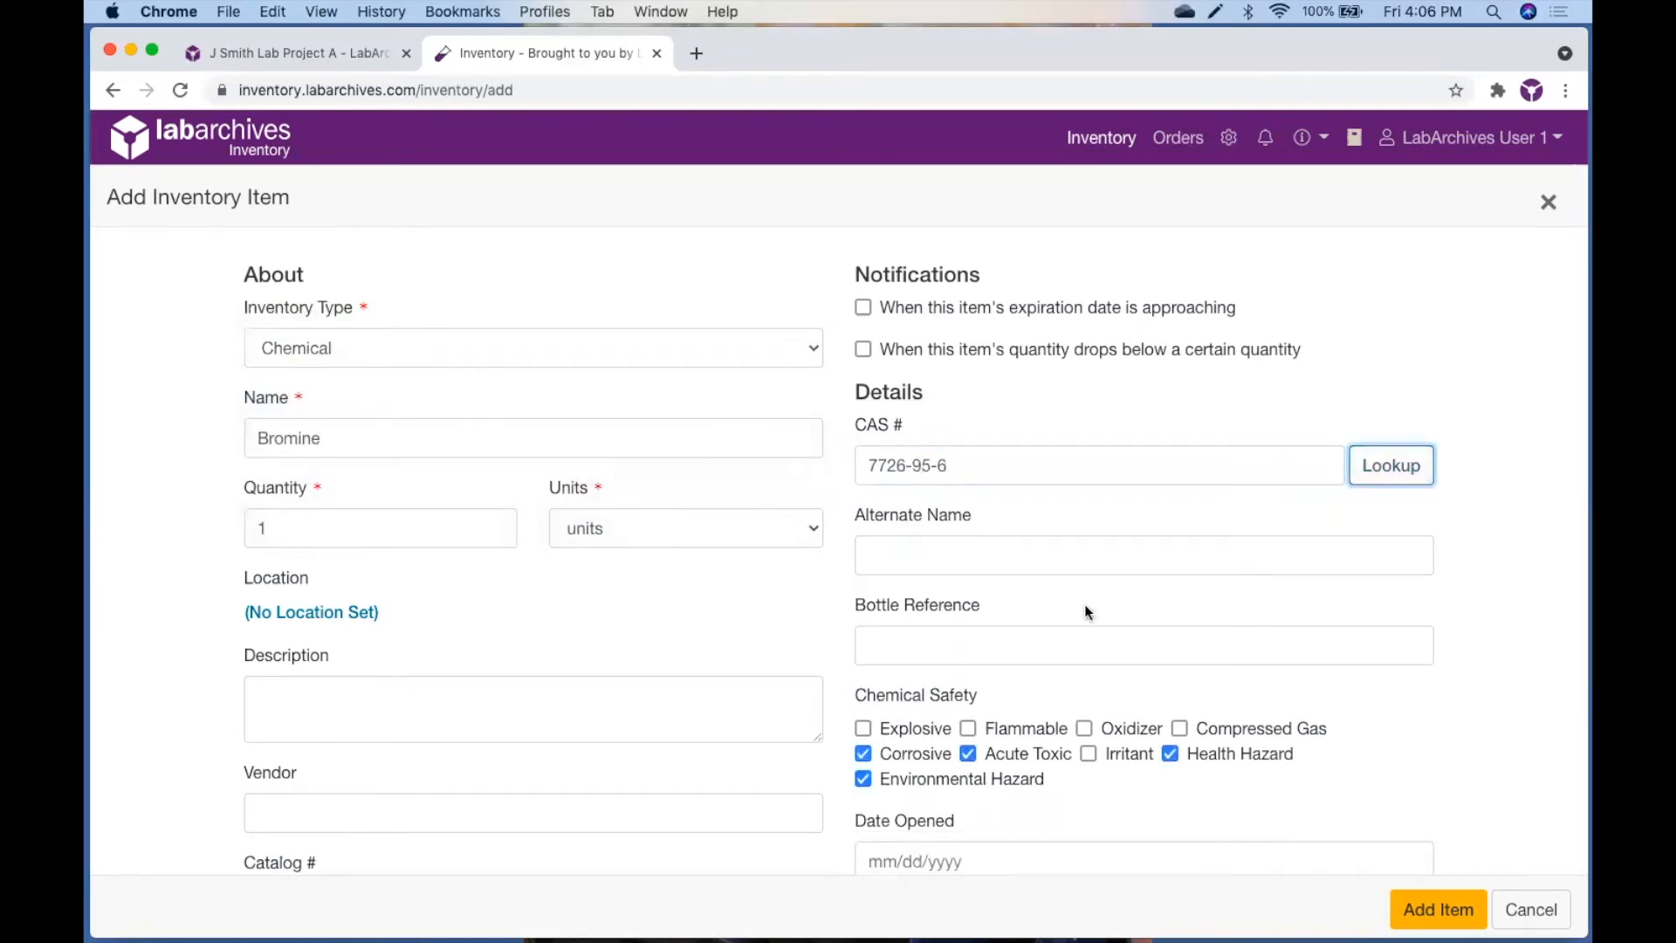
scroll(1018, 775, down, 6)
scroll(1022, 774, down, 3)
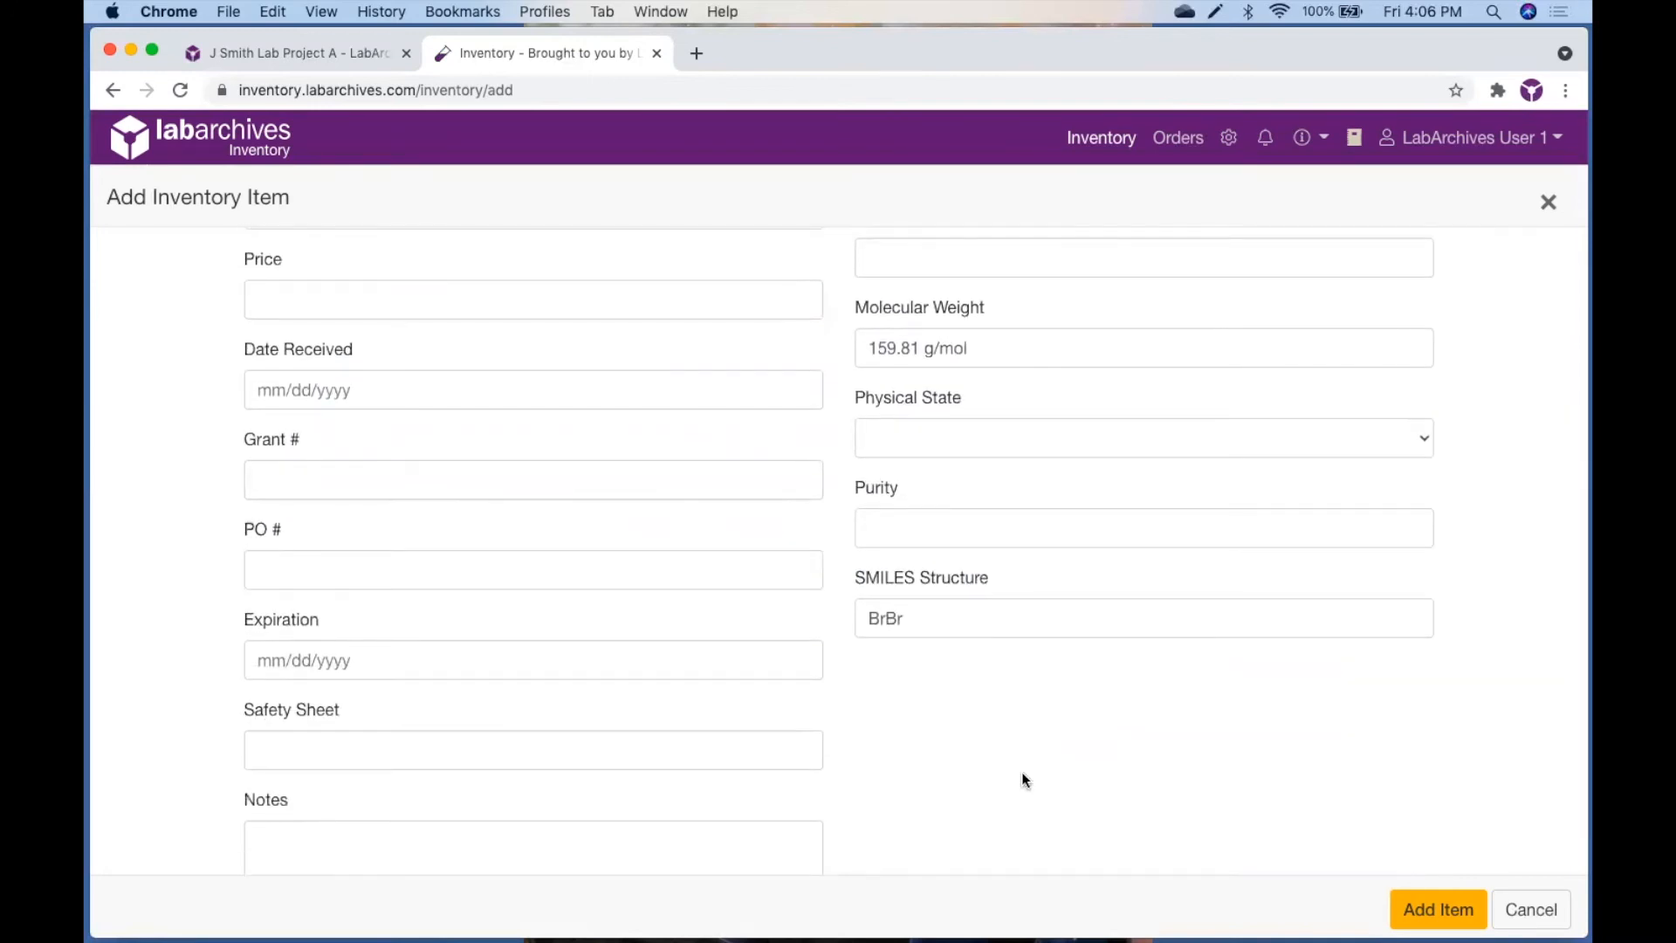
click(1105, 142)
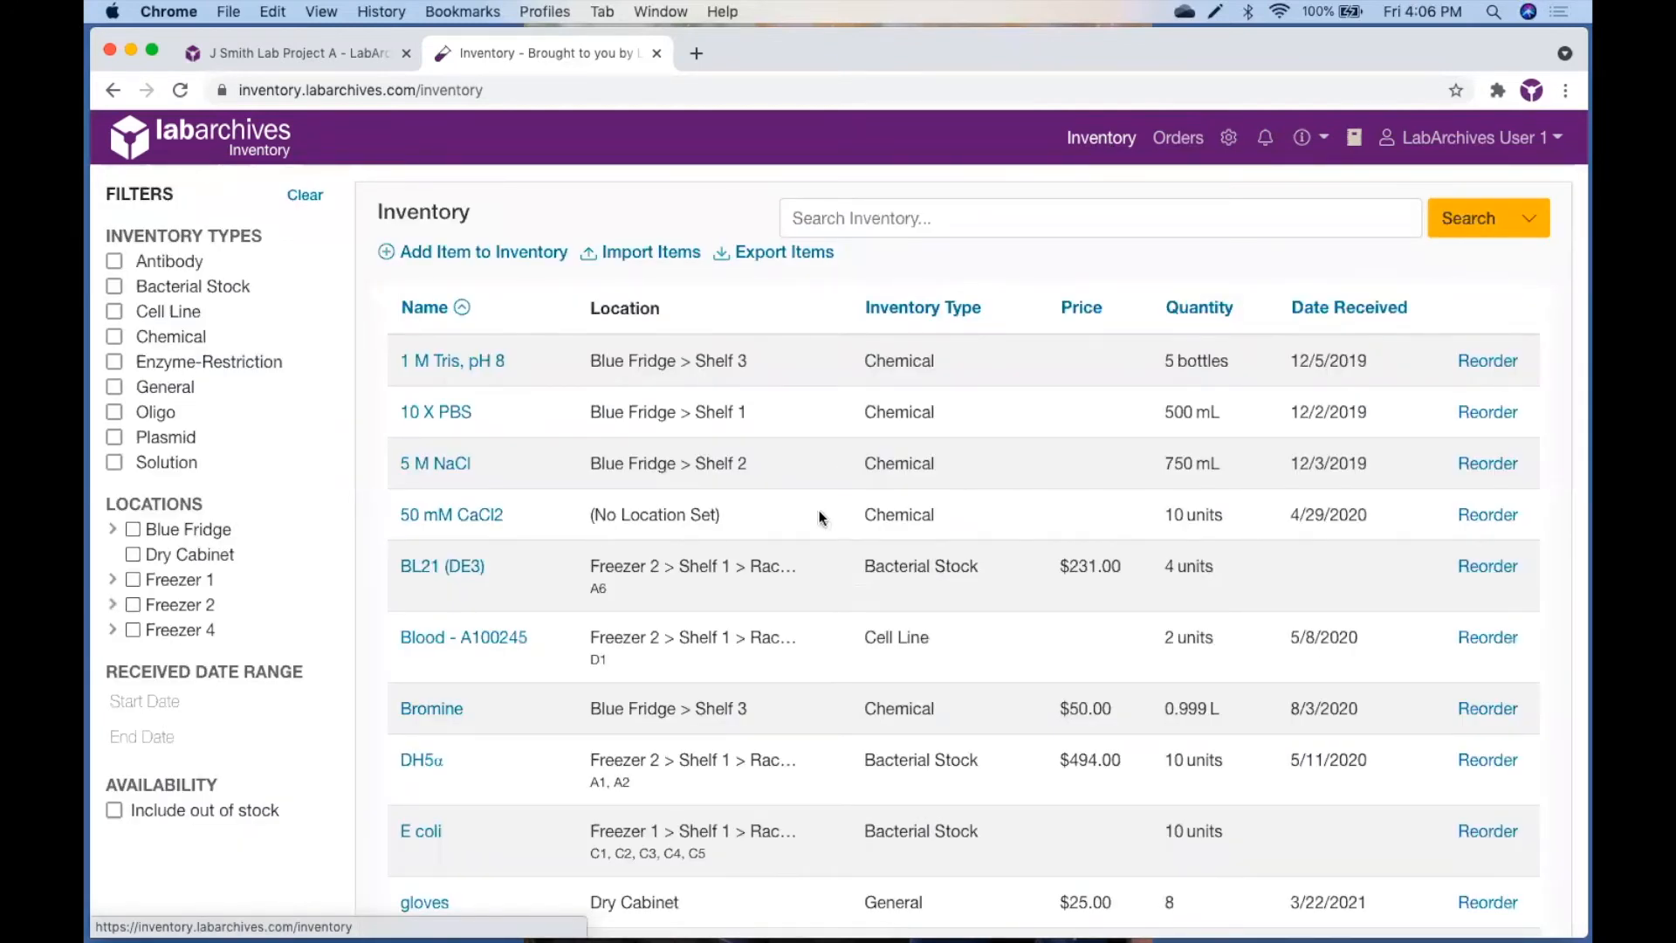
Open the existing Bromine item from the inventory list and view its details and attachments.
scroll(804, 536, down, 1)
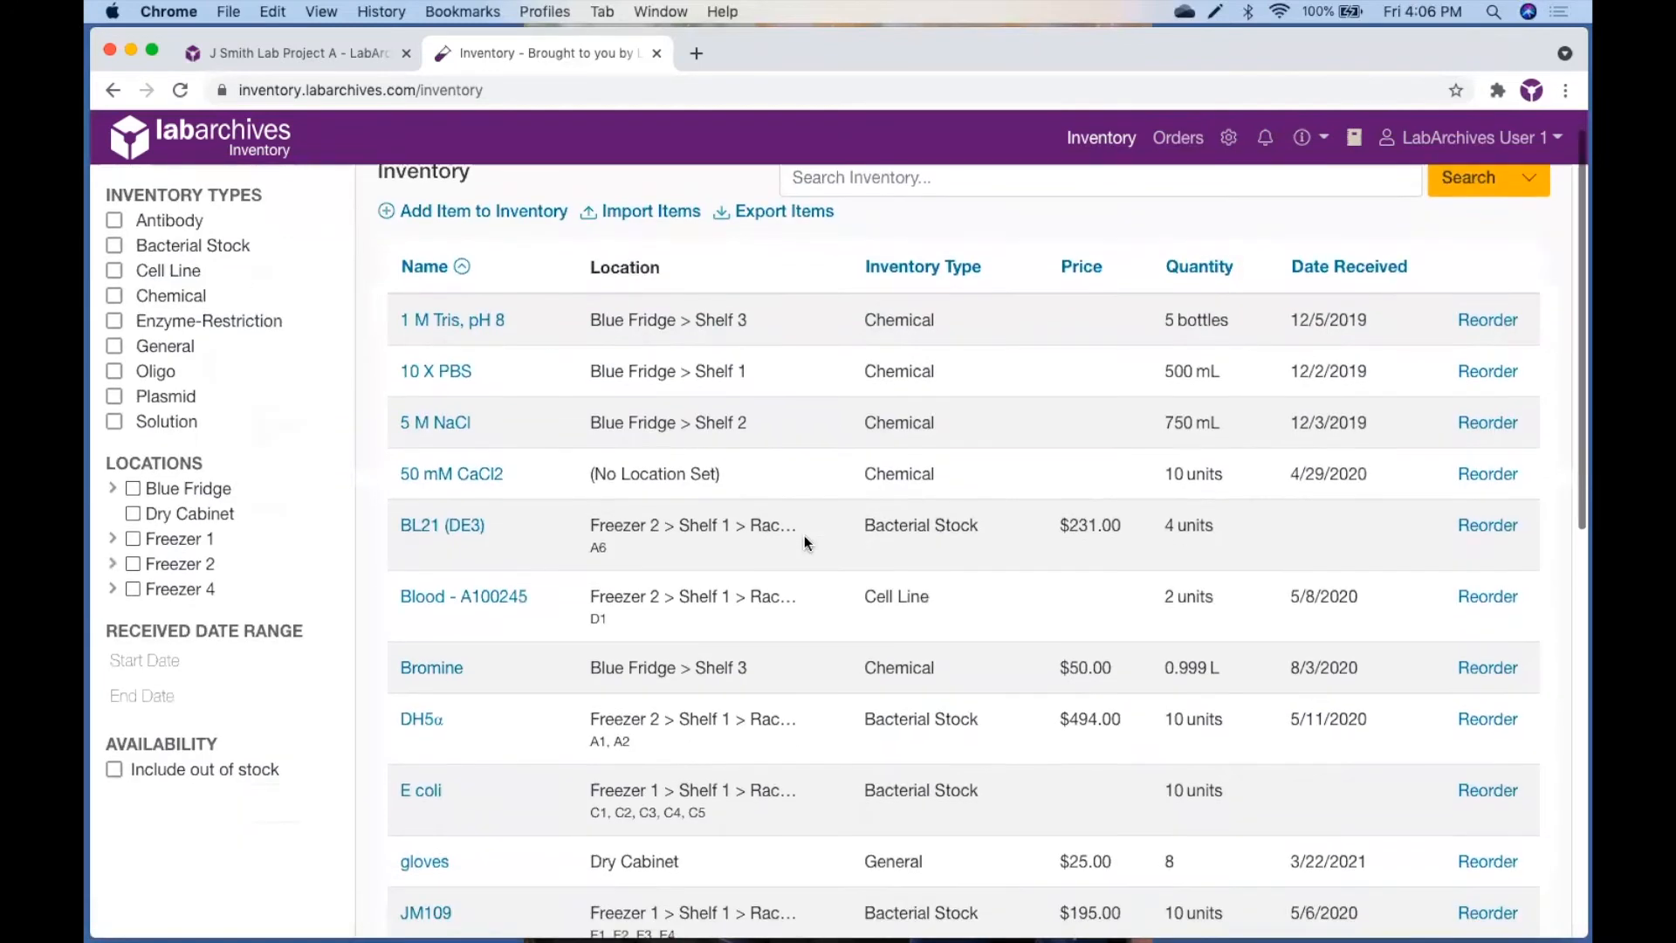
click(433, 667)
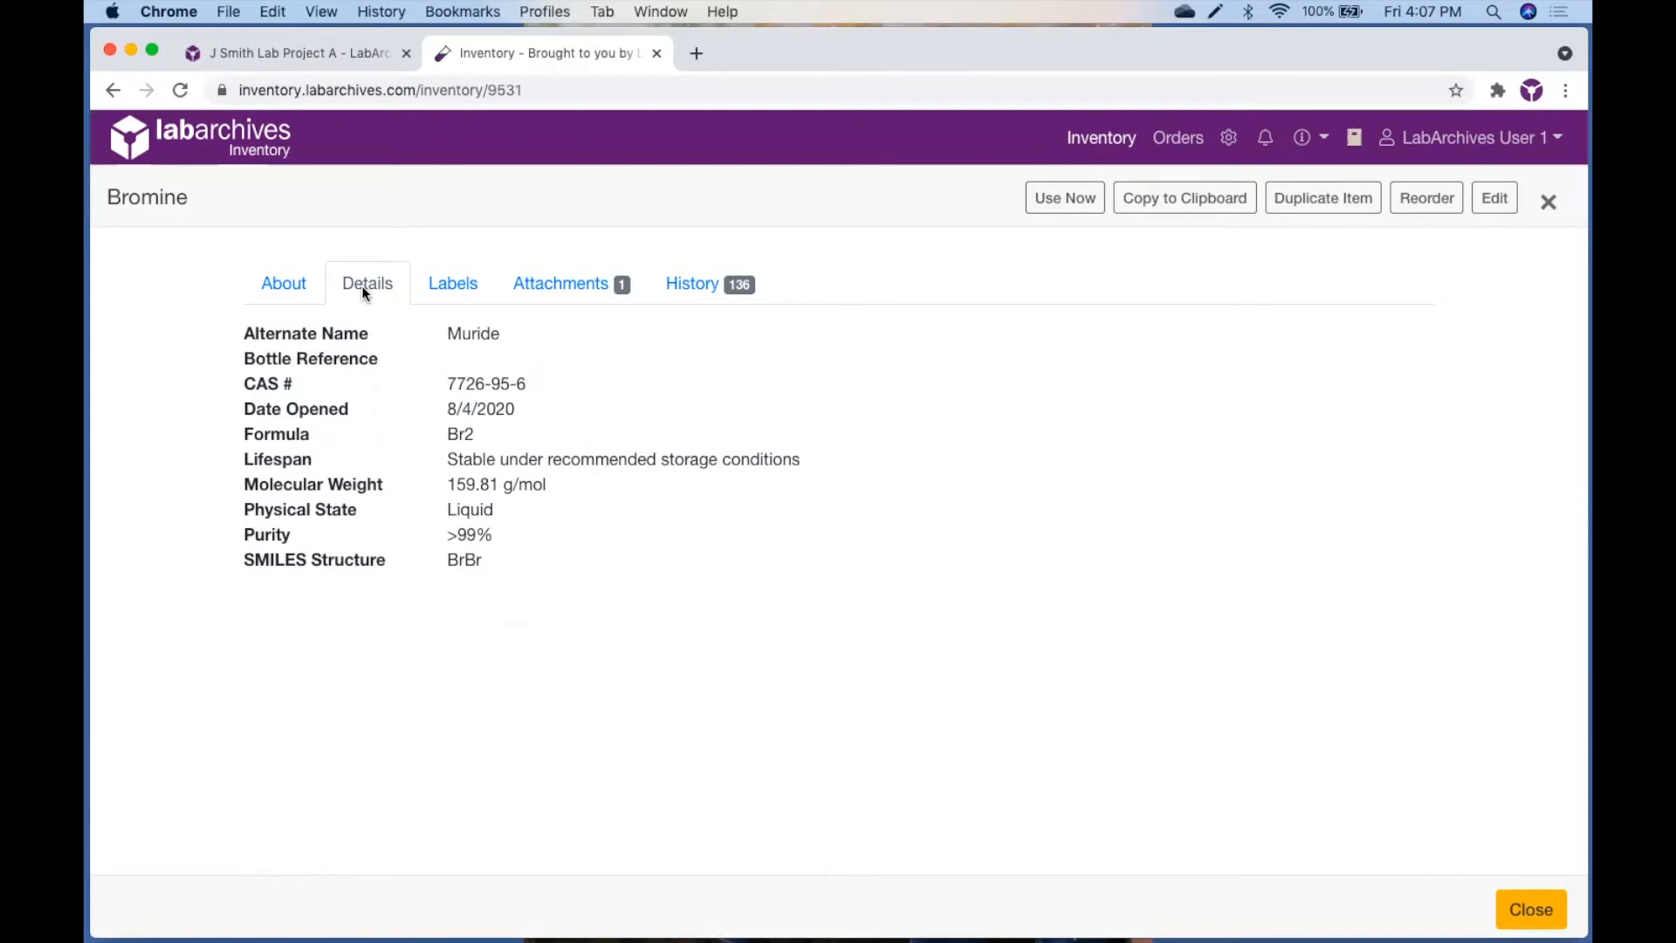
click(524, 295)
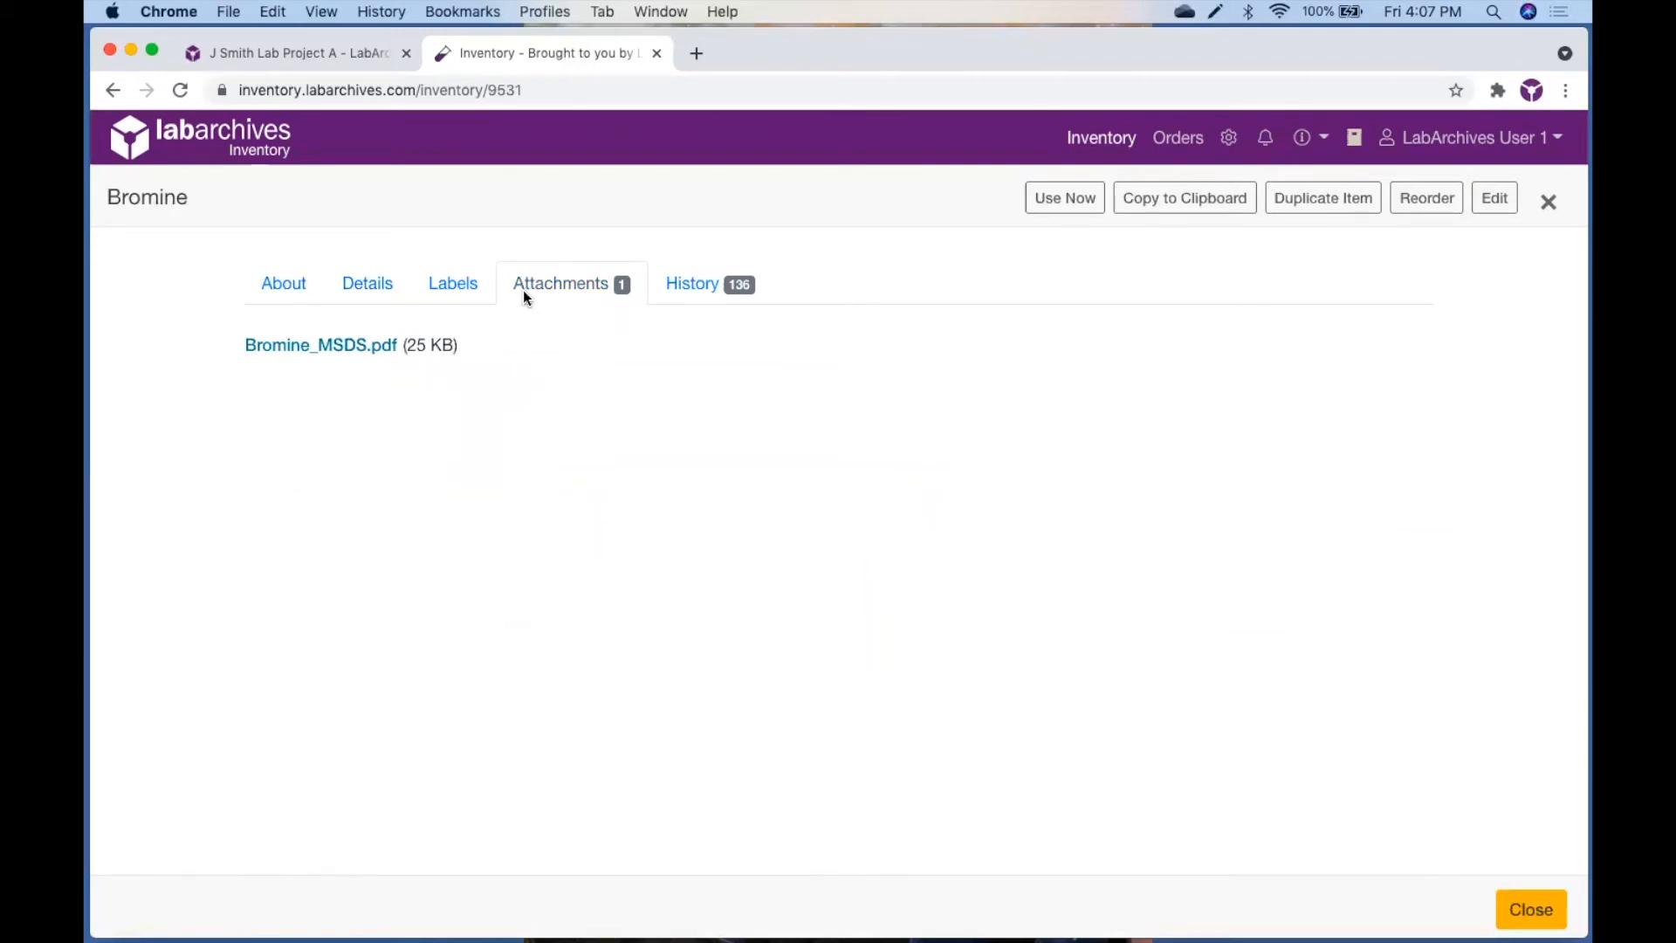
Review the Bromine item's labels and history, and record 10 µL of it as used.
click(455, 288)
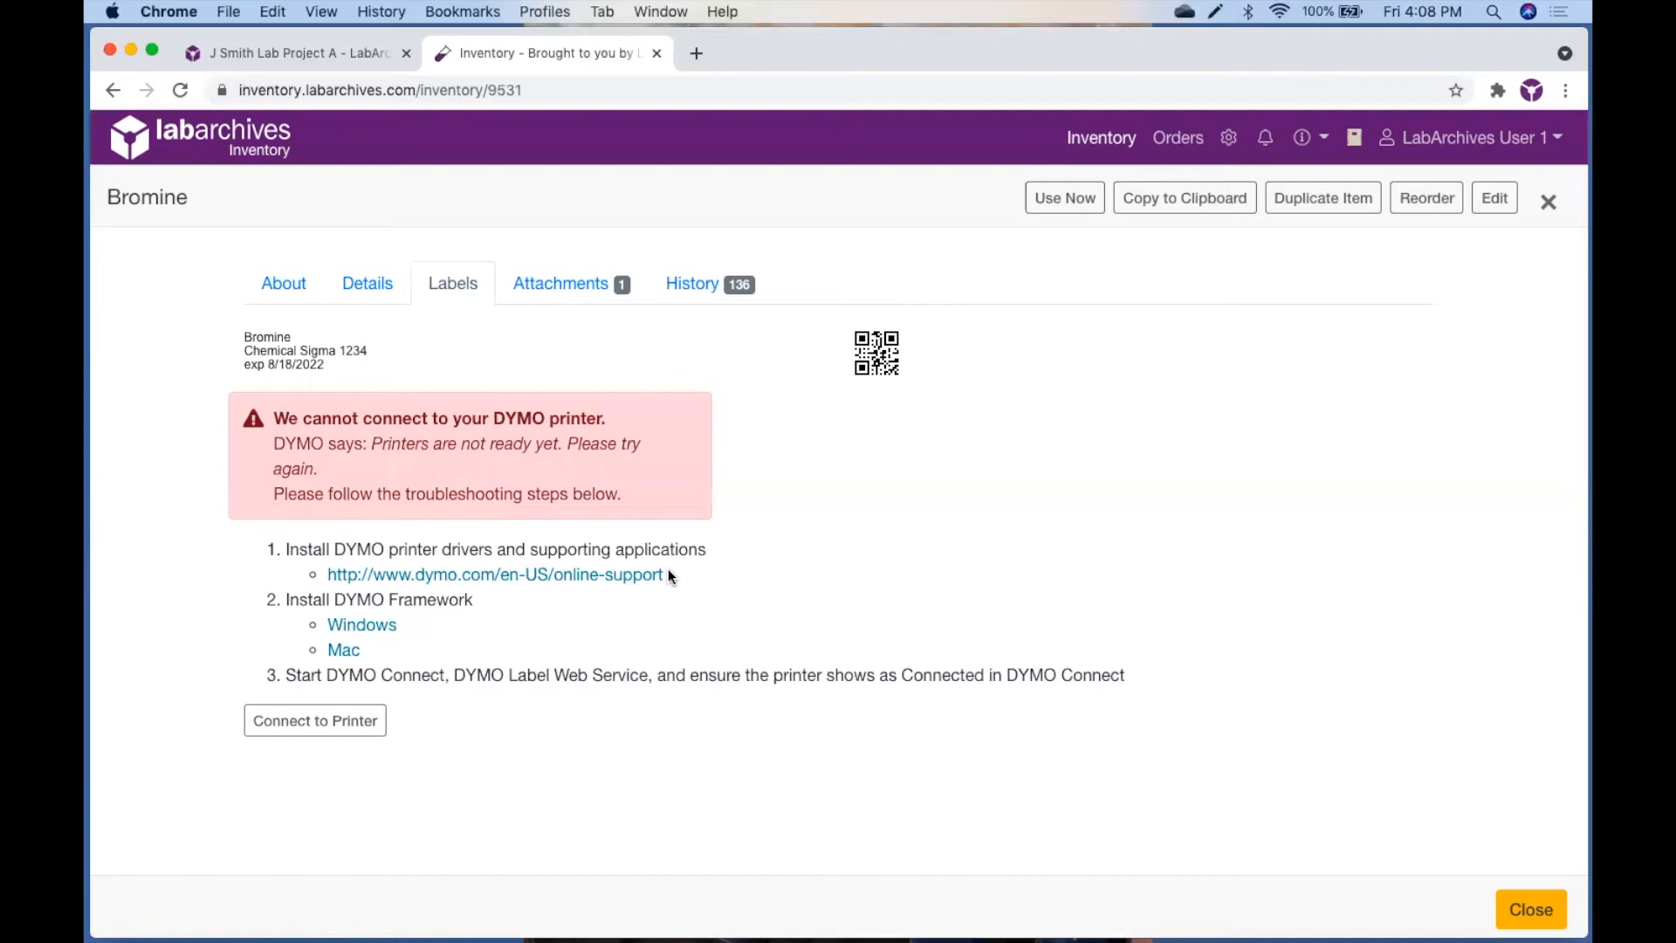
click(717, 286)
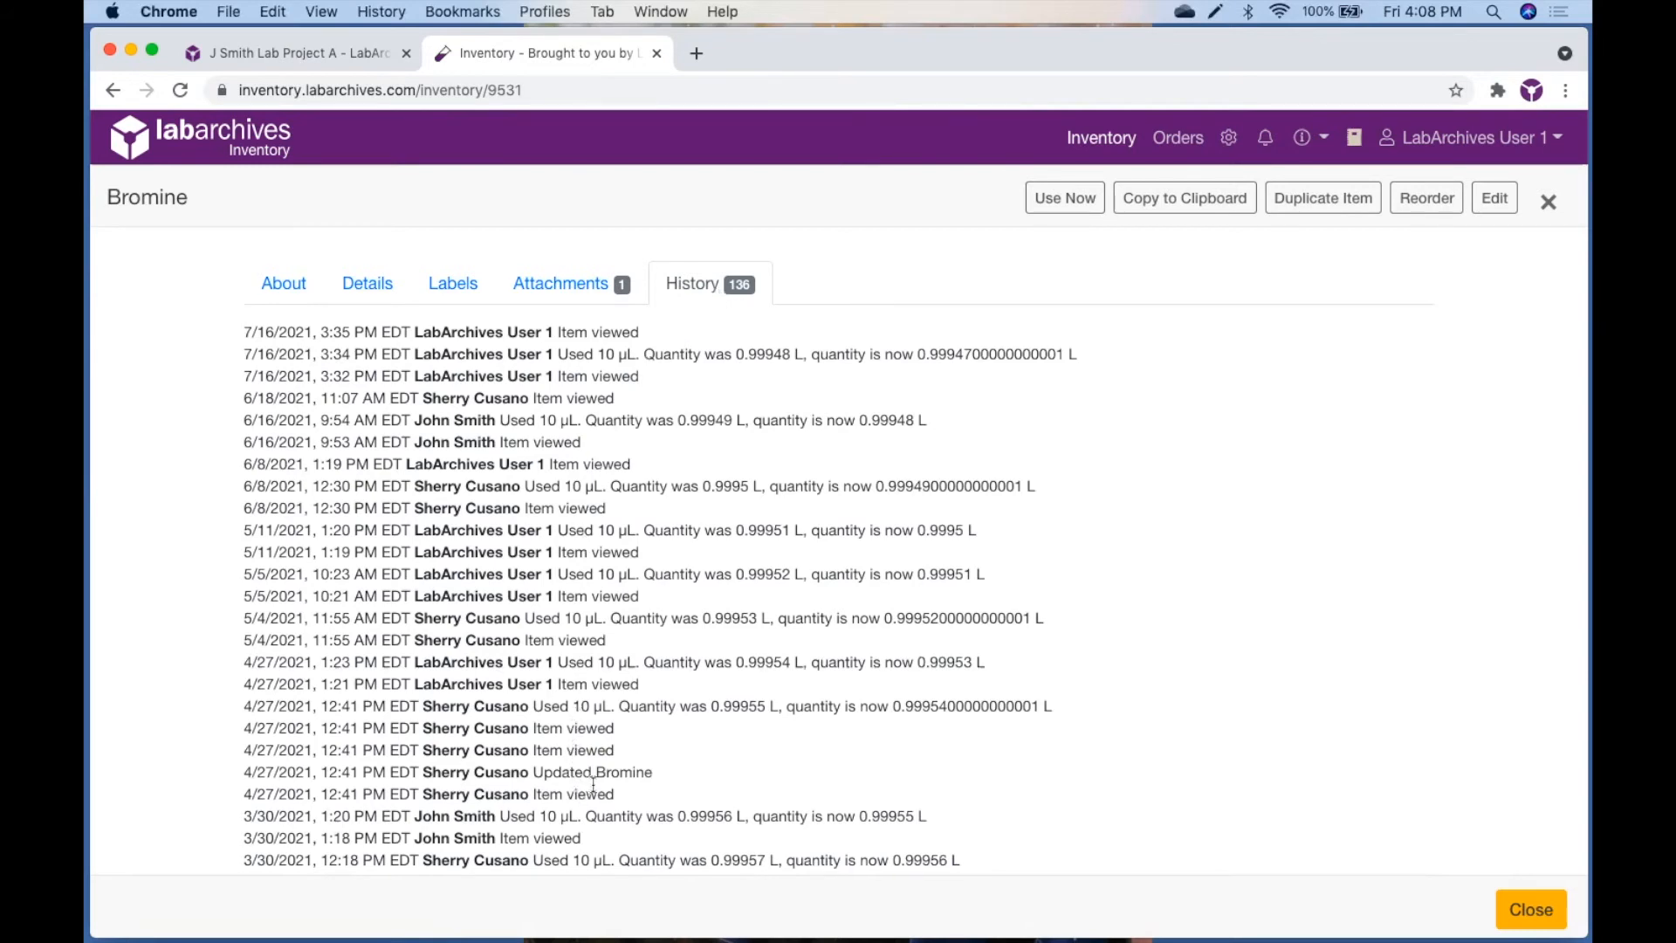
click(1064, 208)
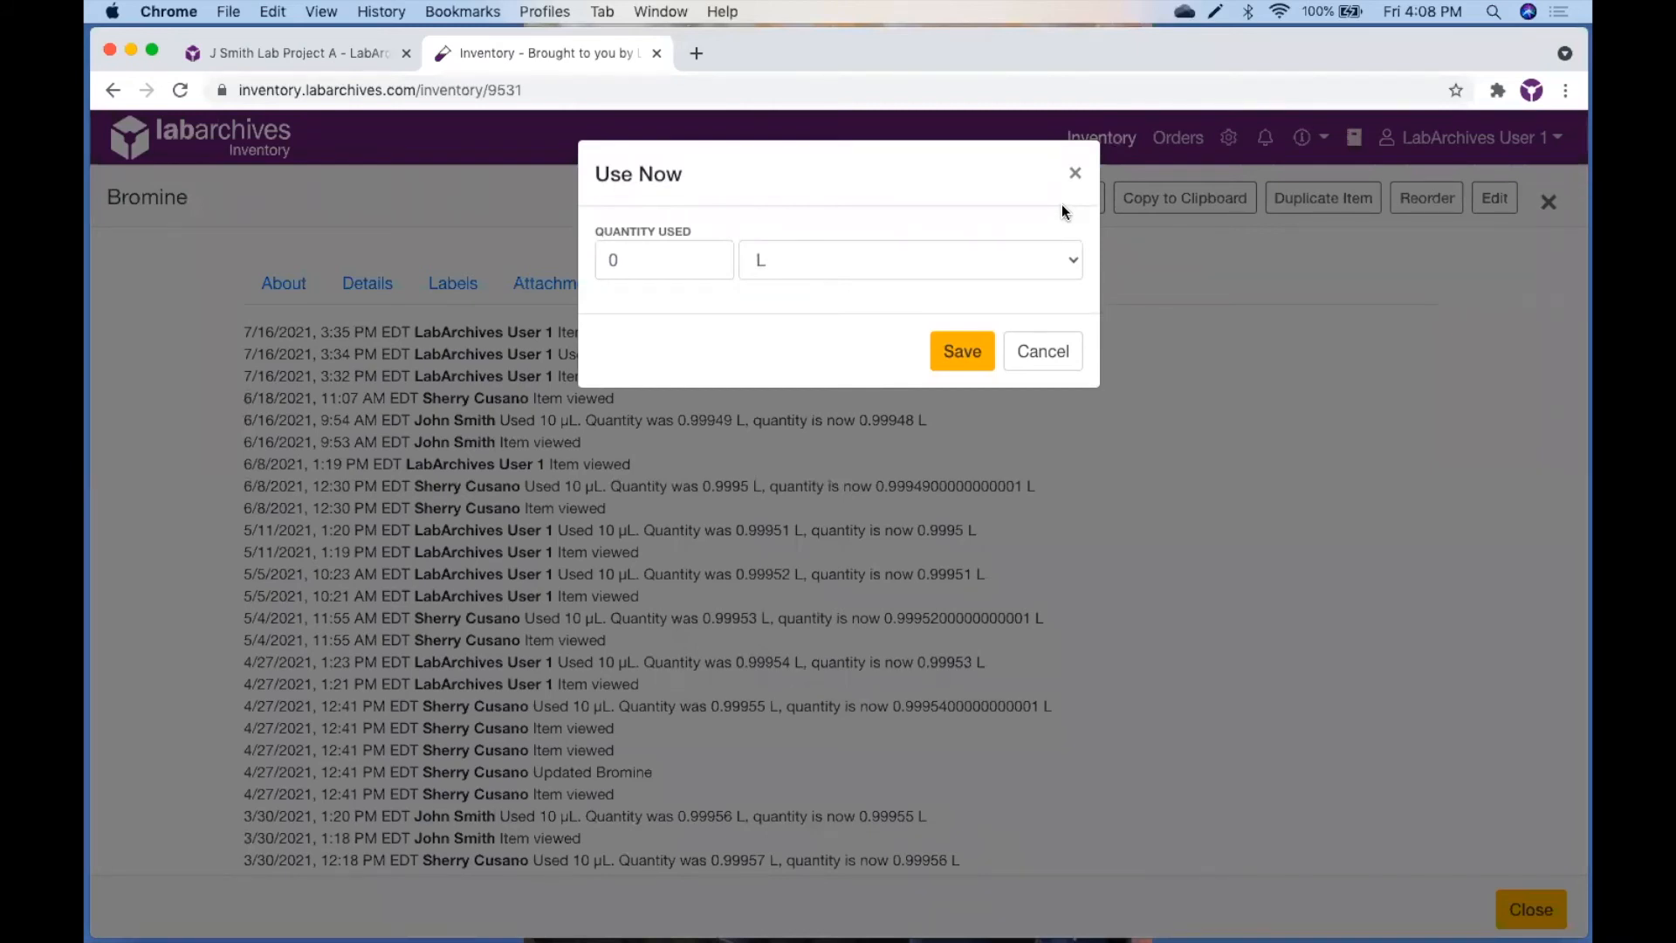
click(636, 259)
text(10)
click(773, 260)
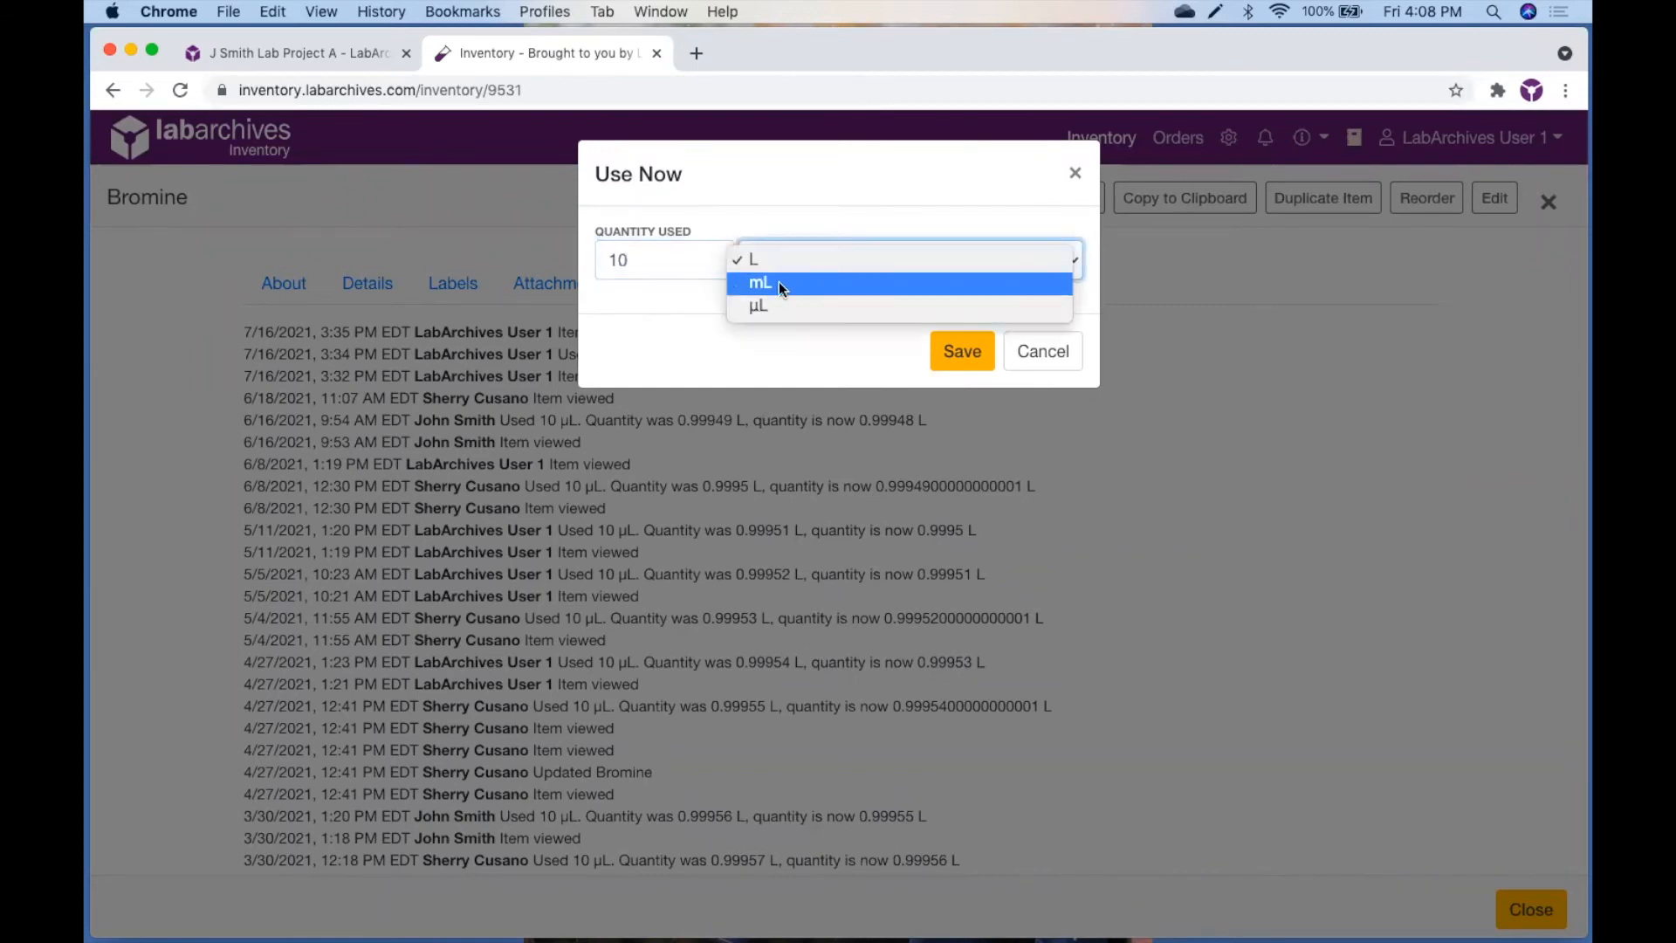
click(777, 305)
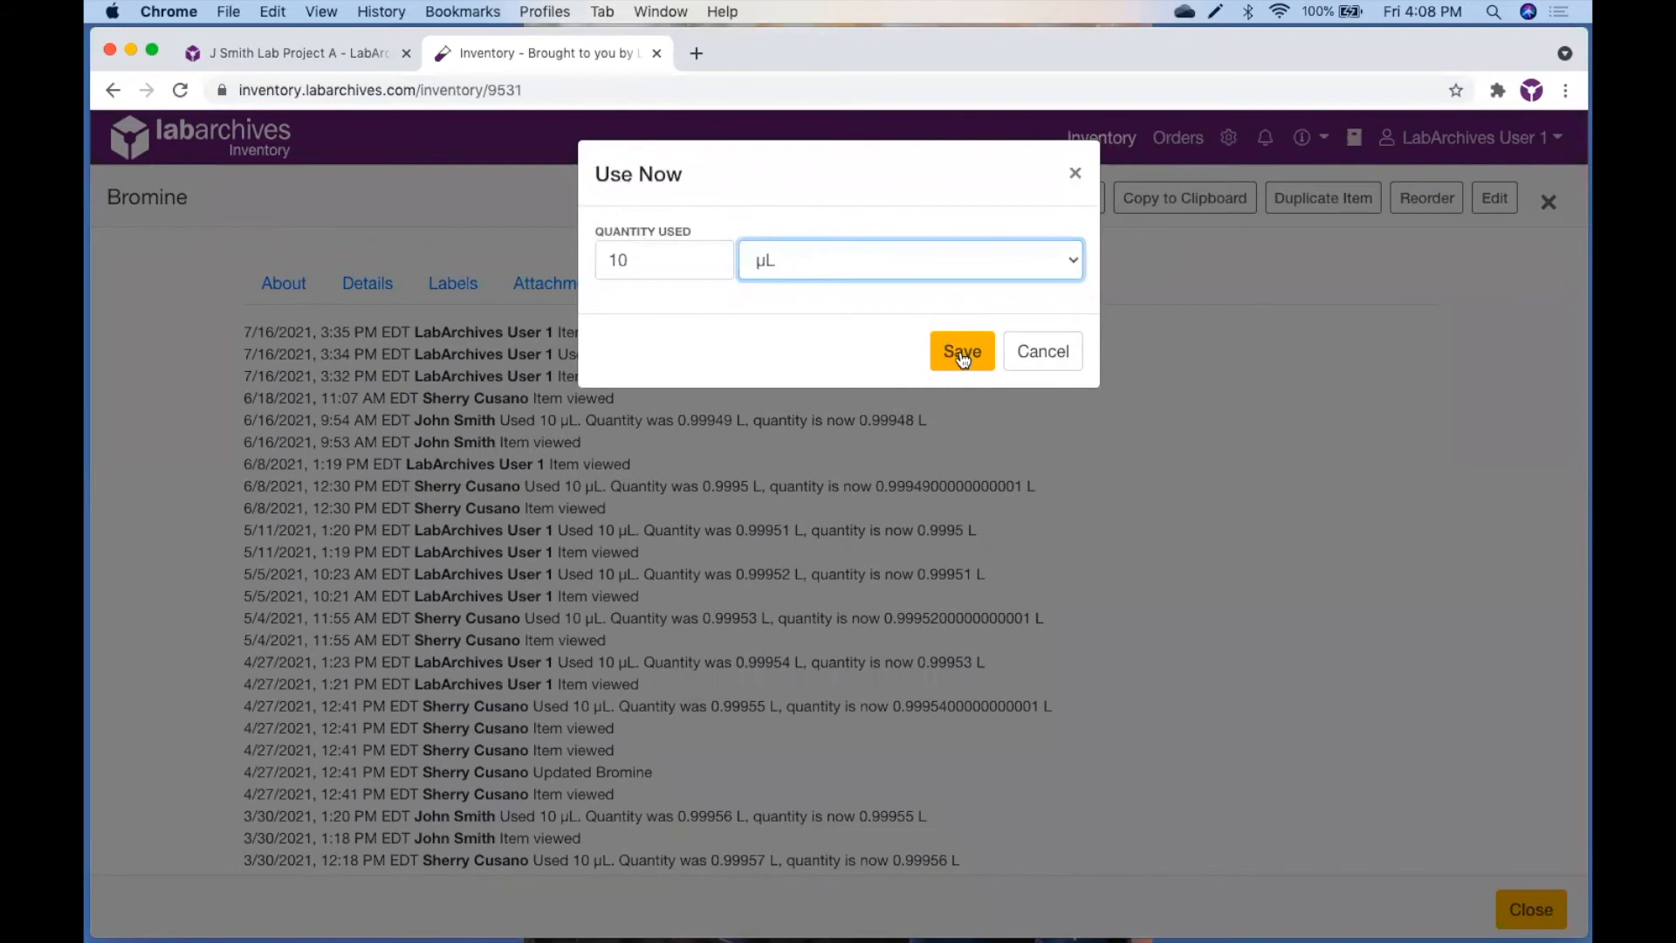
click(962, 354)
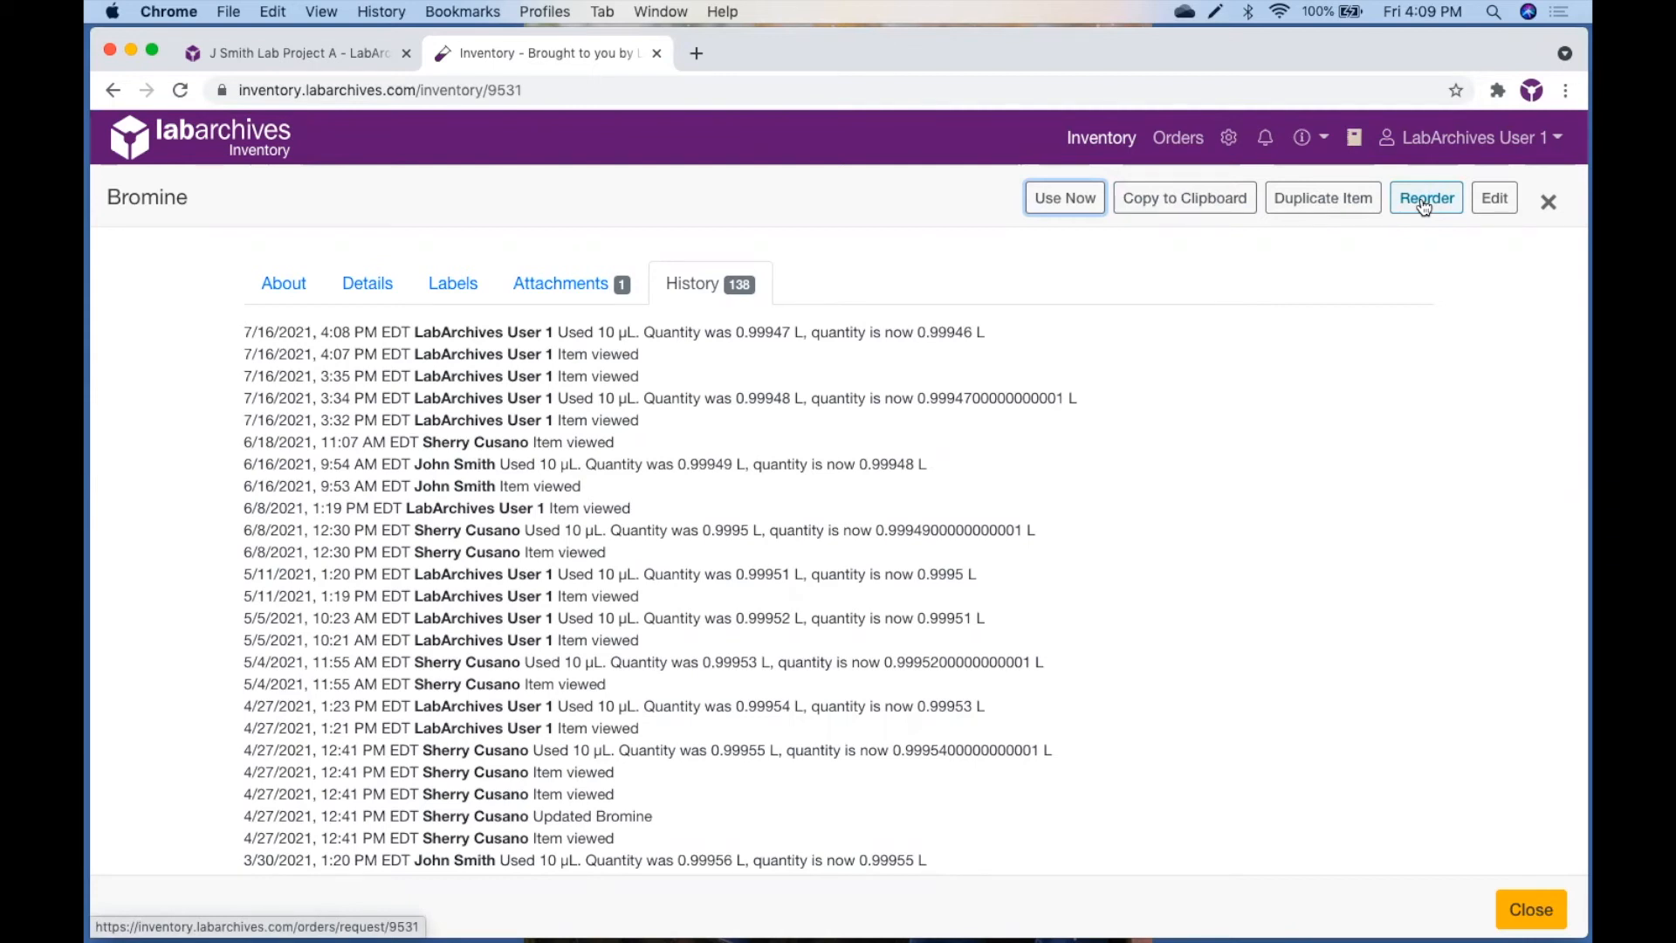
click(1549, 201)
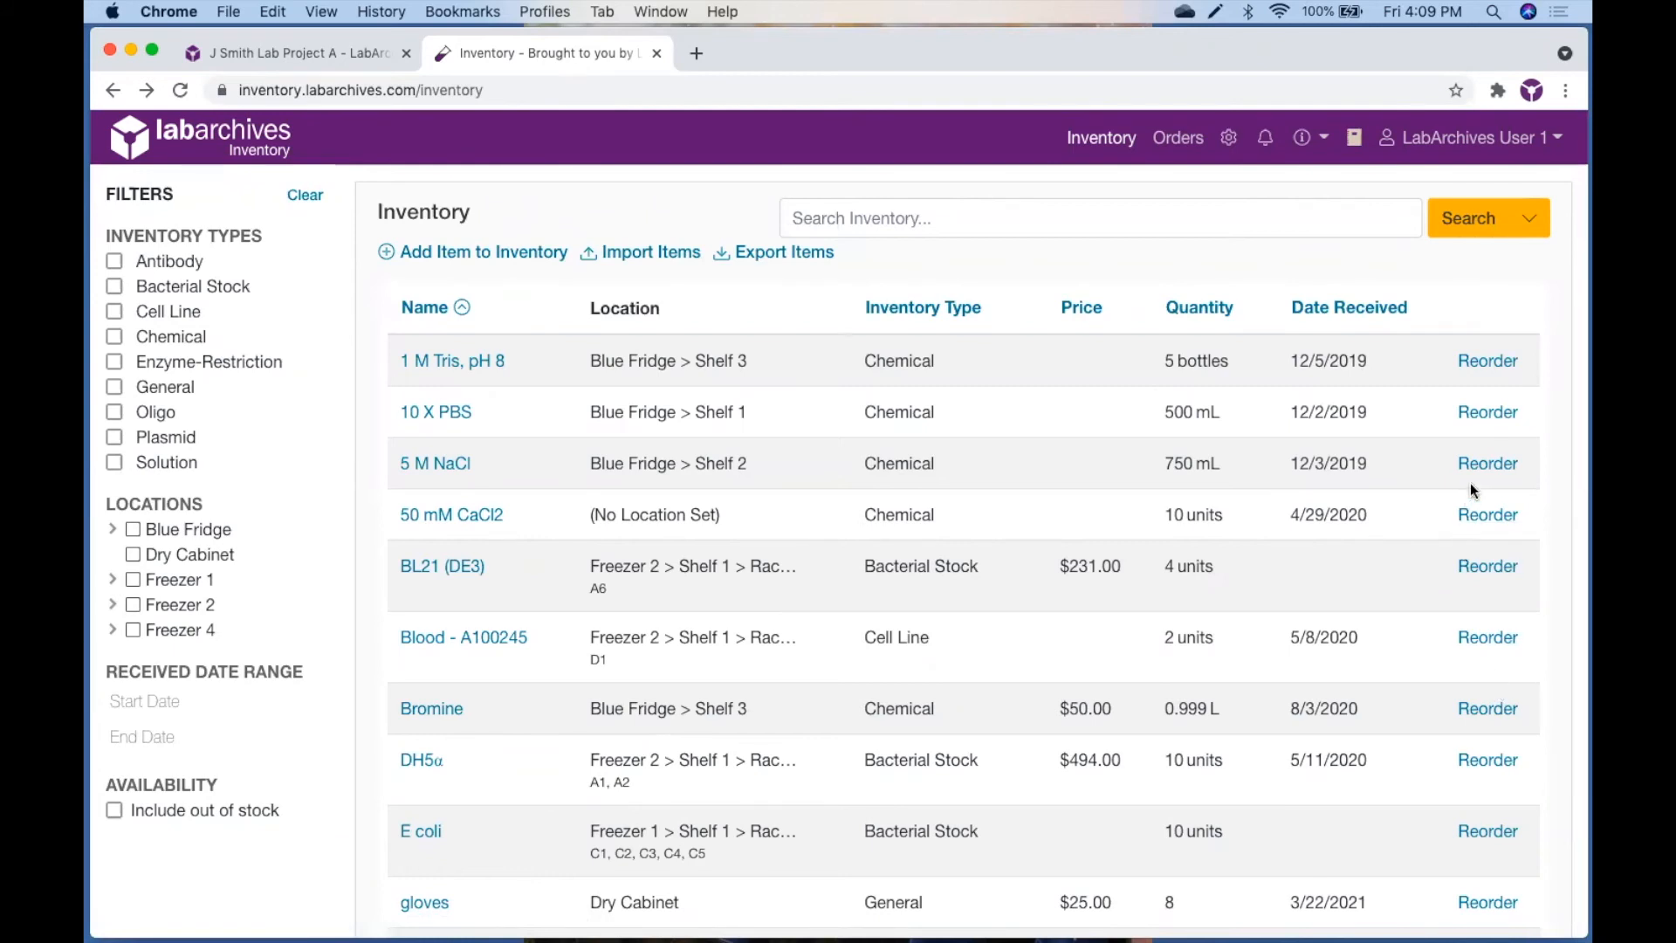
Open a reorder request for KRX, review its order fields and status update option, and leave without requesting the item.
scroll(1475, 709, down, 5)
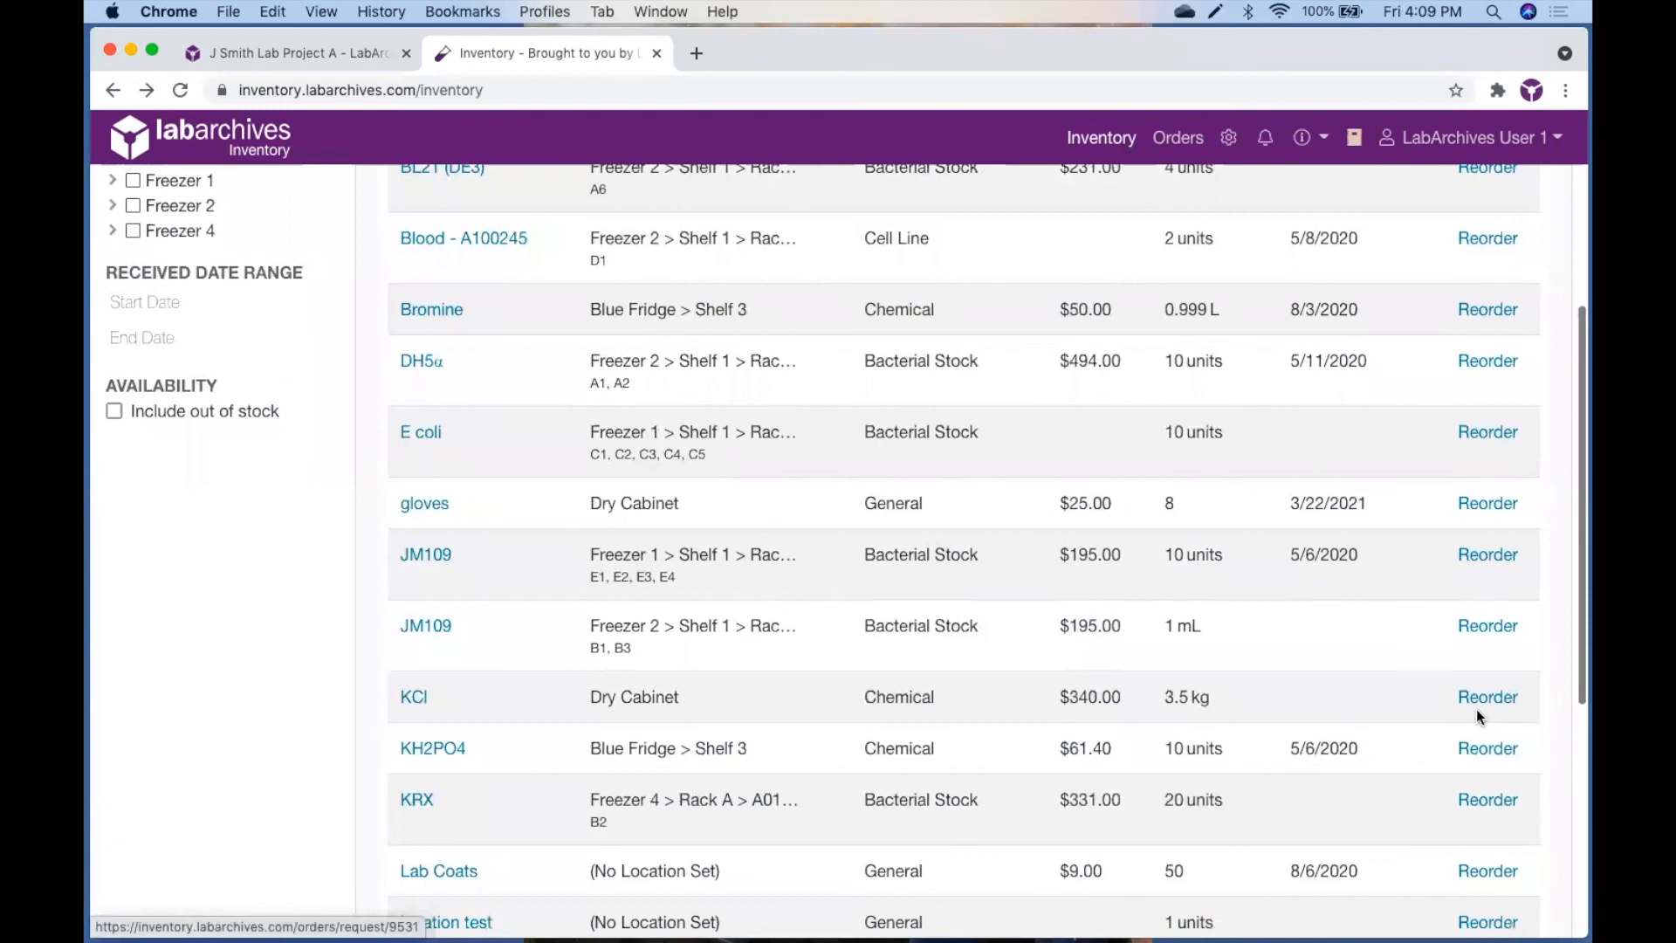
click(1483, 800)
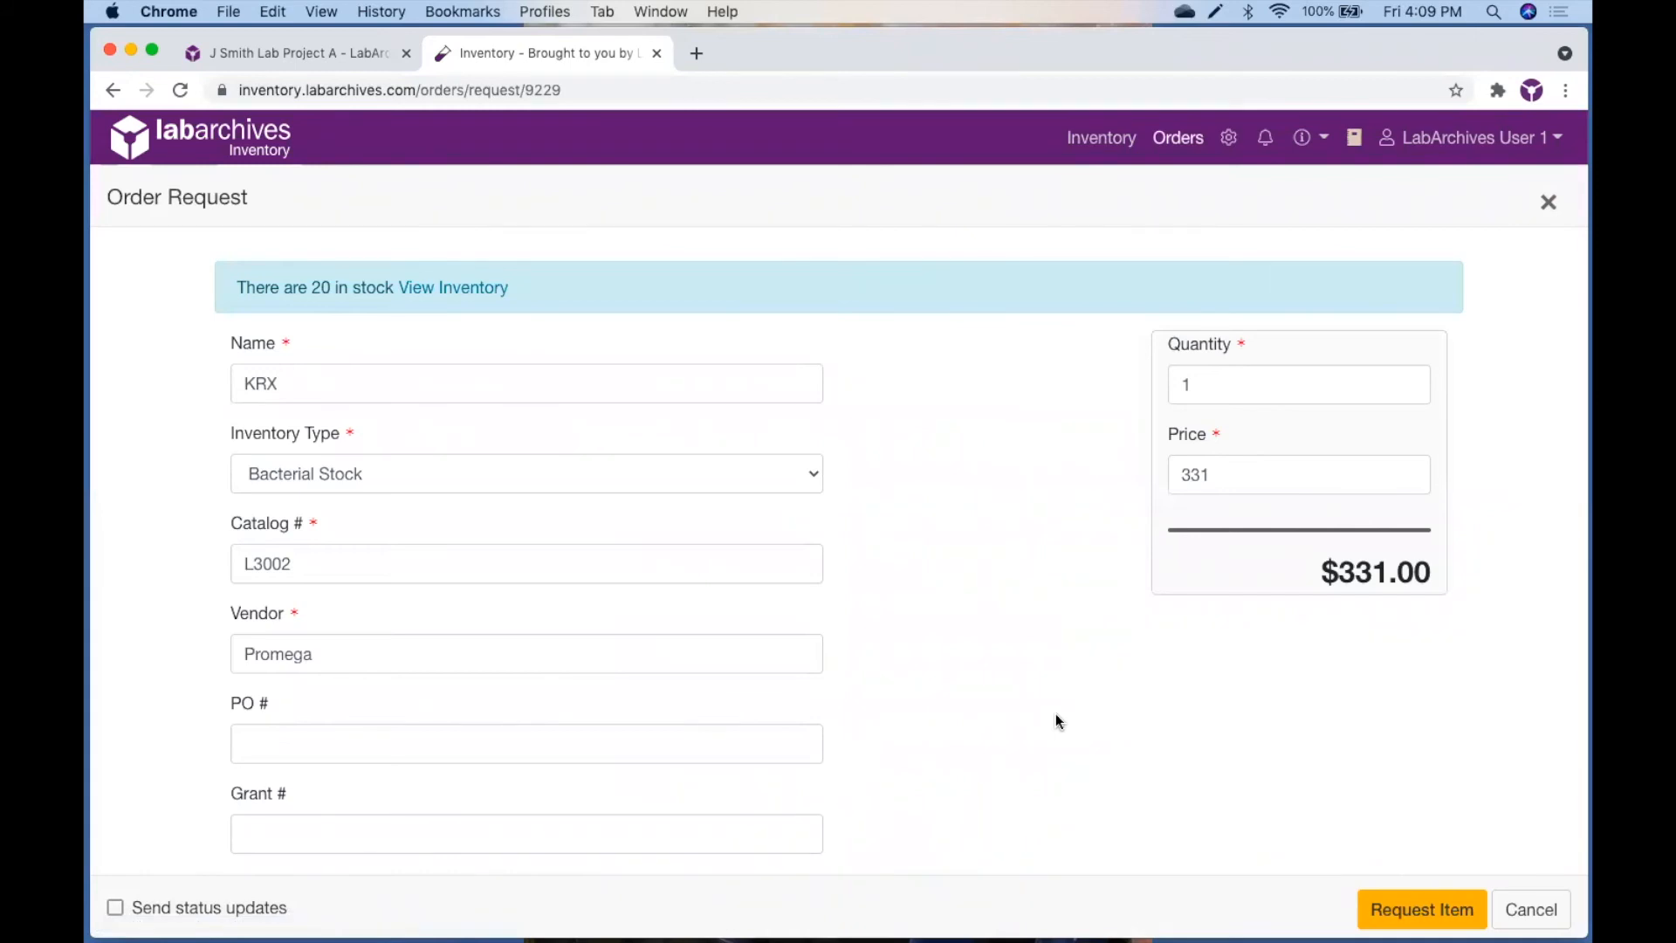
scroll(1055, 714, down, 3)
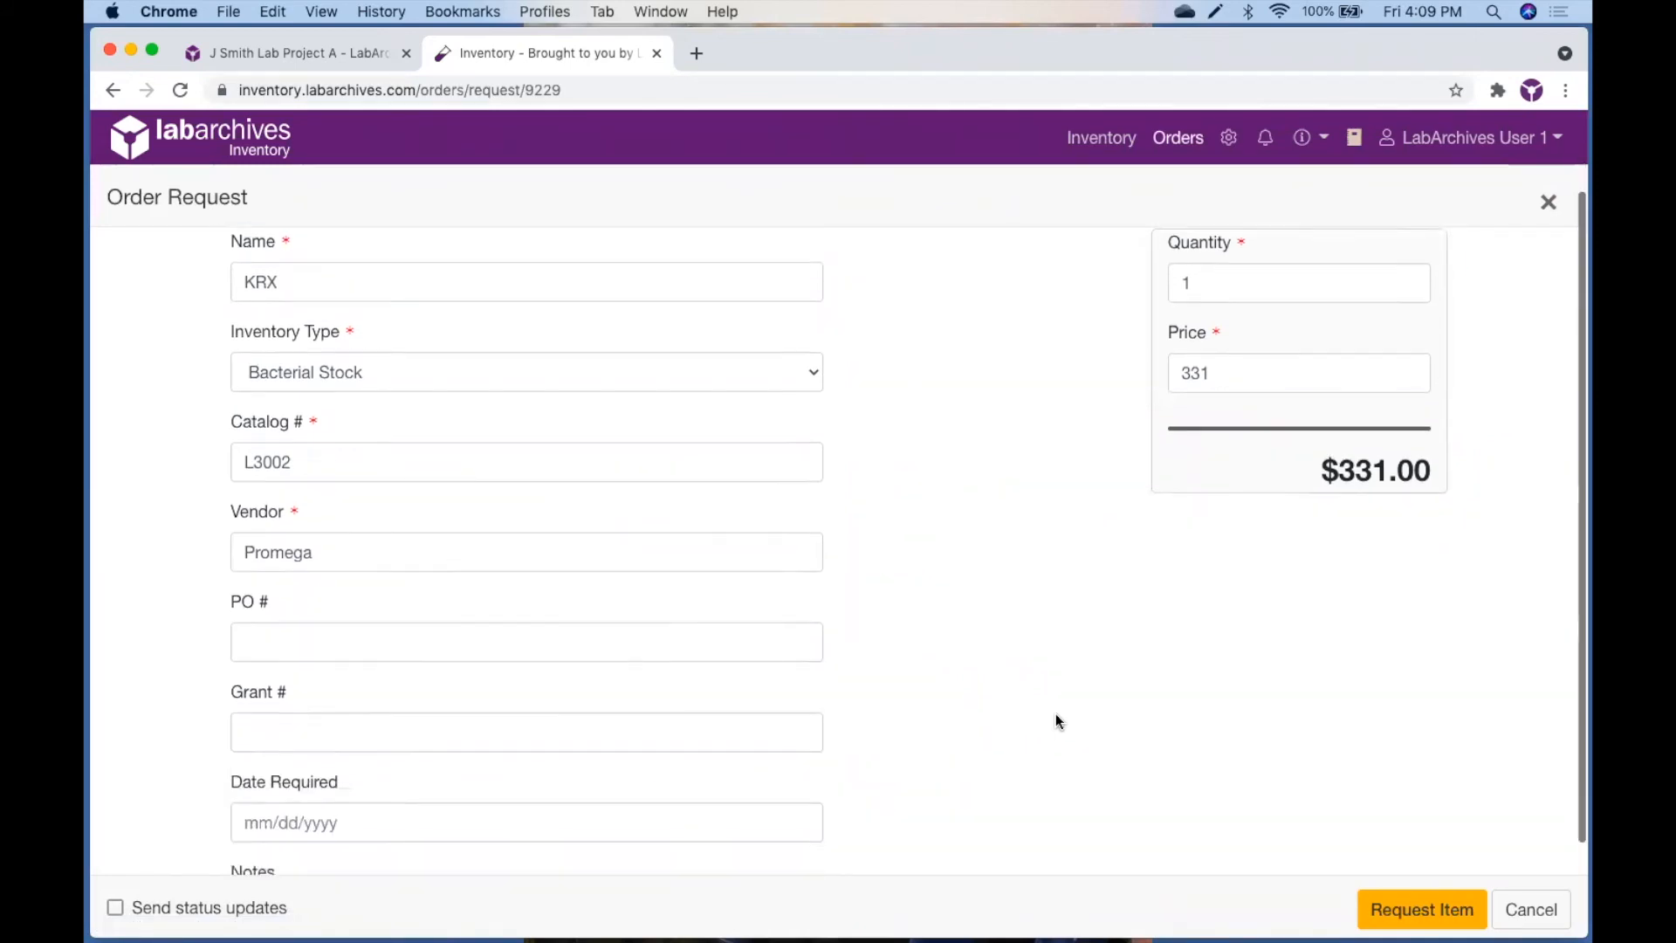
scroll(1056, 714, up, 5)
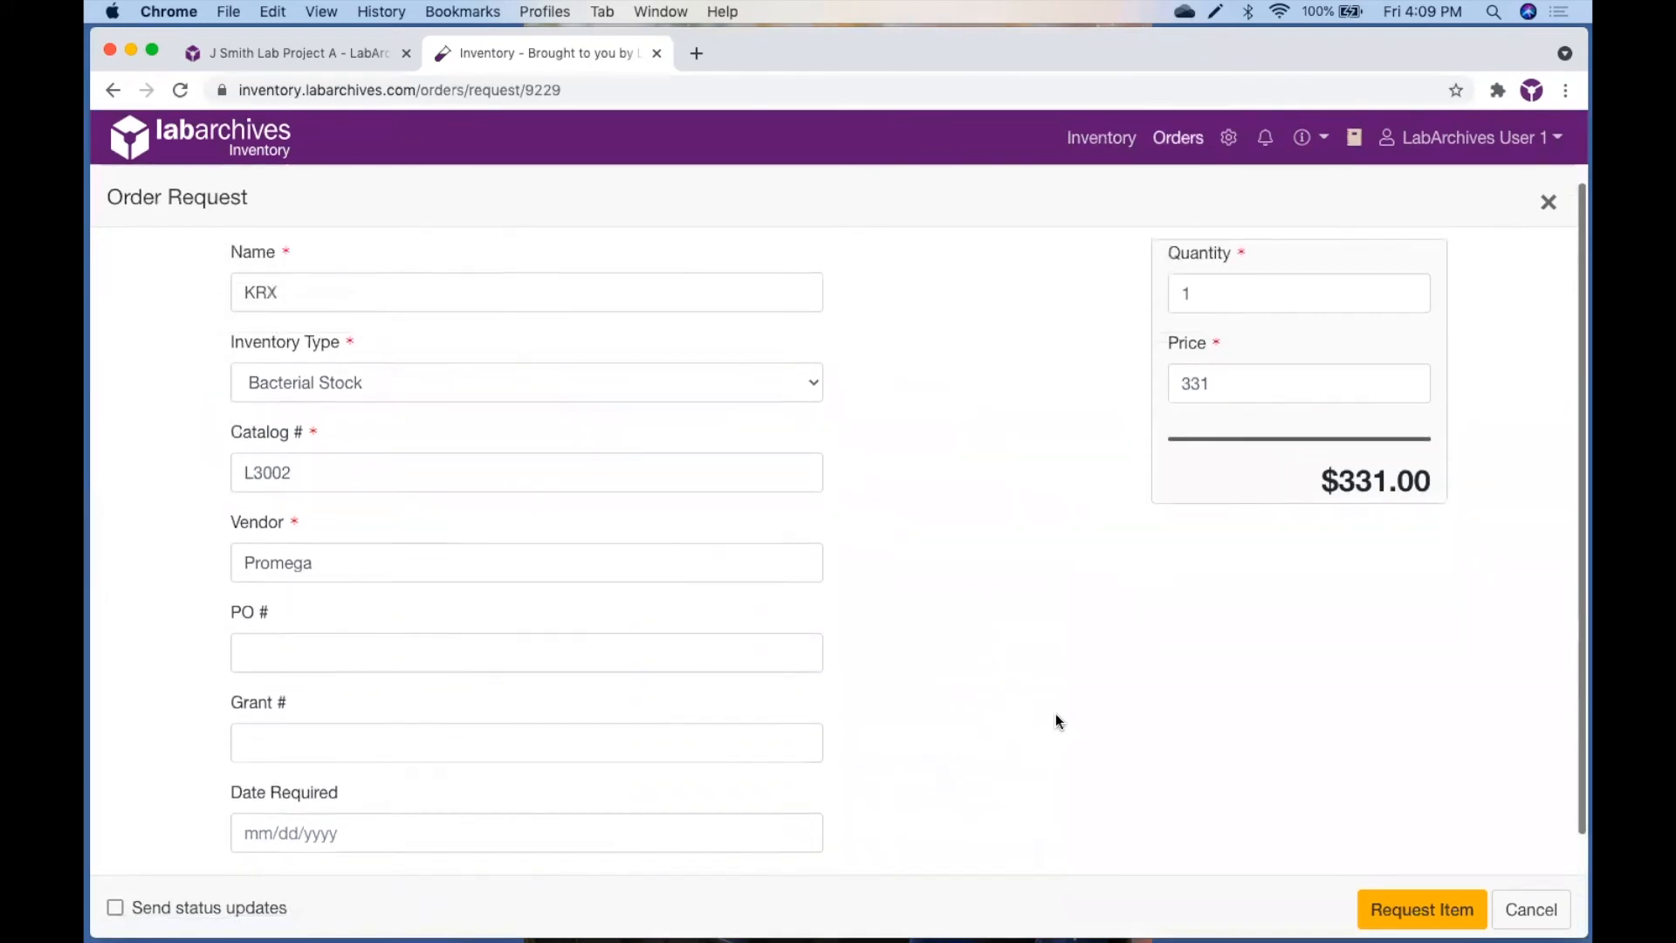
scroll(1056, 714, down, 3)
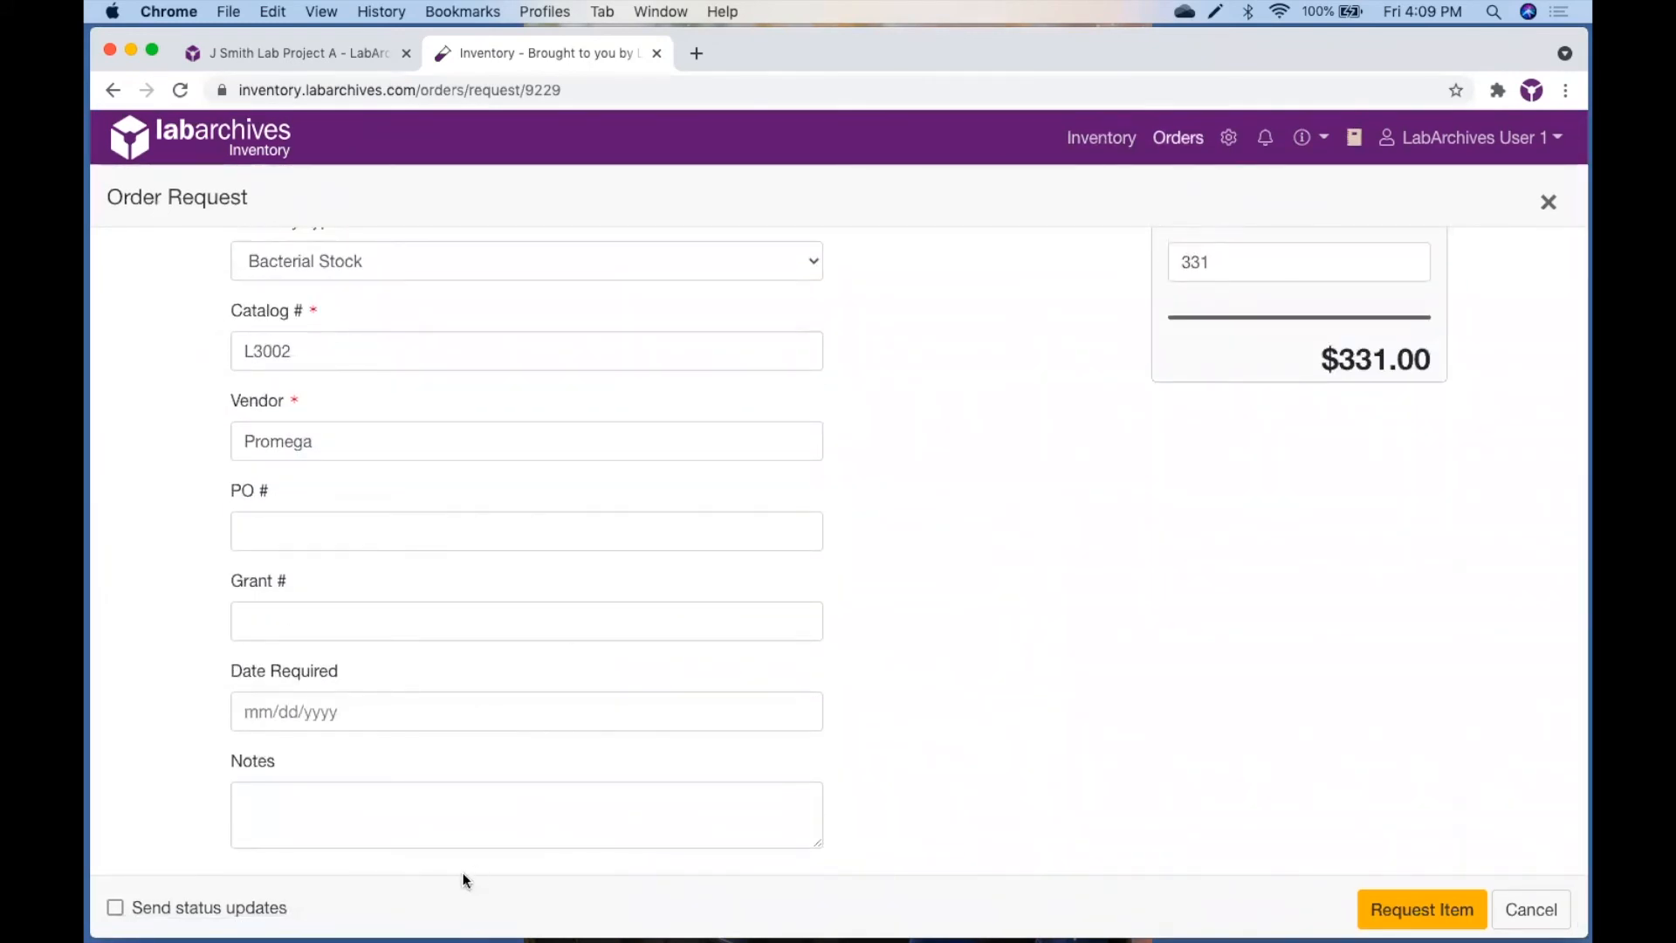
click(112, 911)
click(1550, 200)
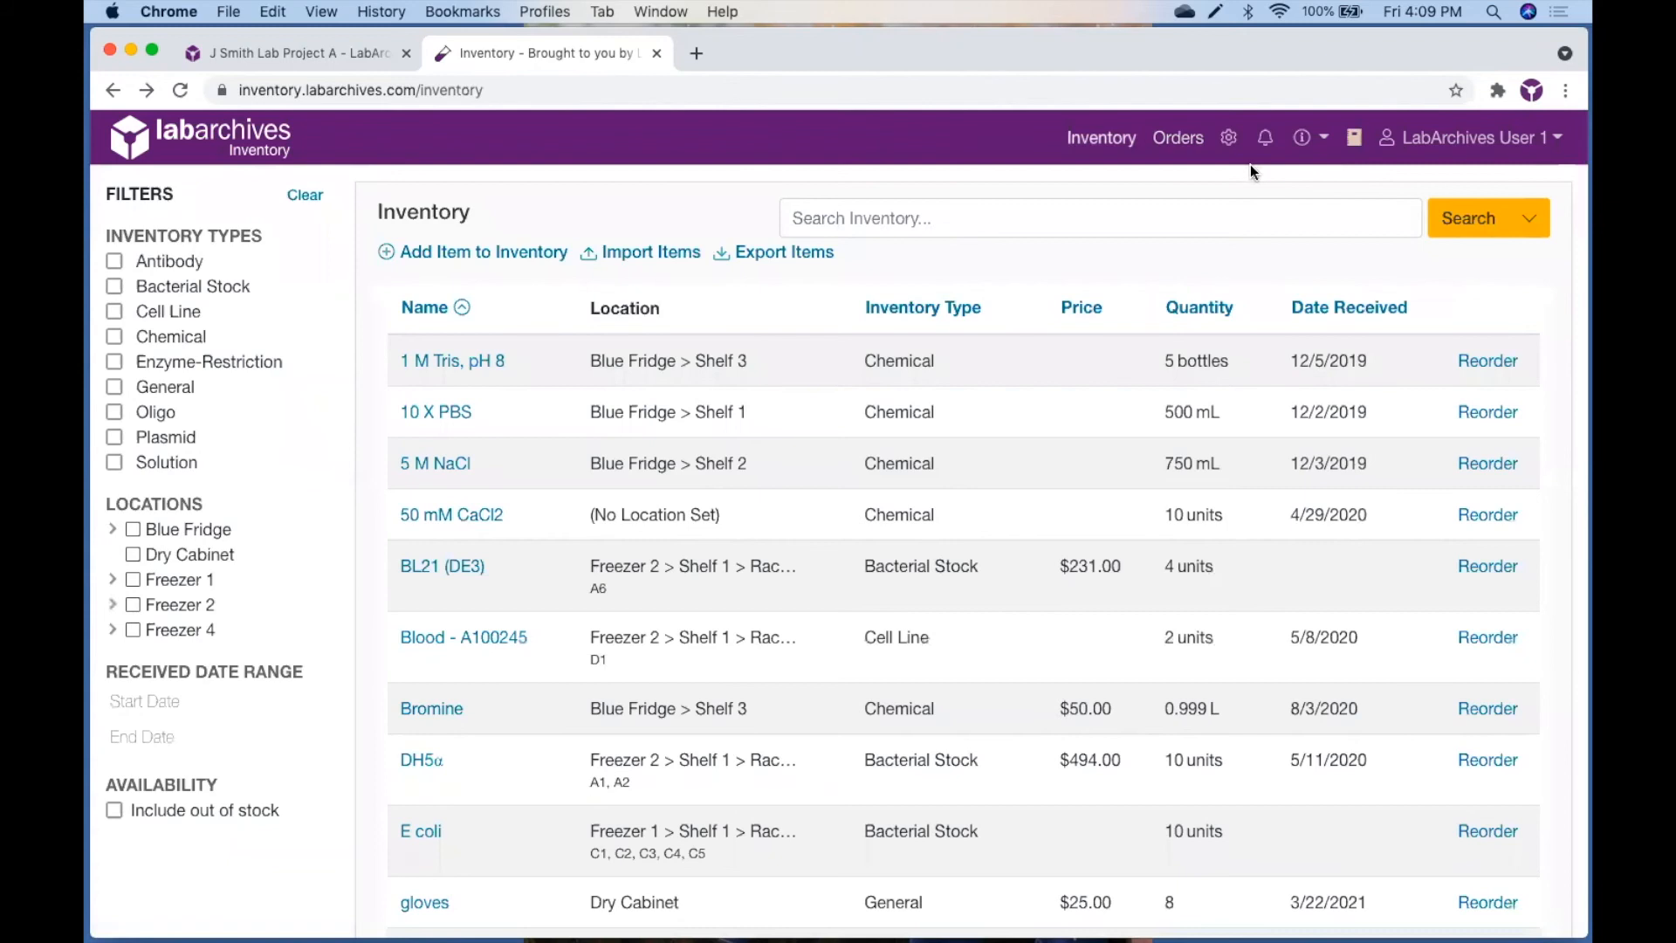
Include requested orders in the orders list and view the approval form for the HPLC Column without approving it.
click(1179, 140)
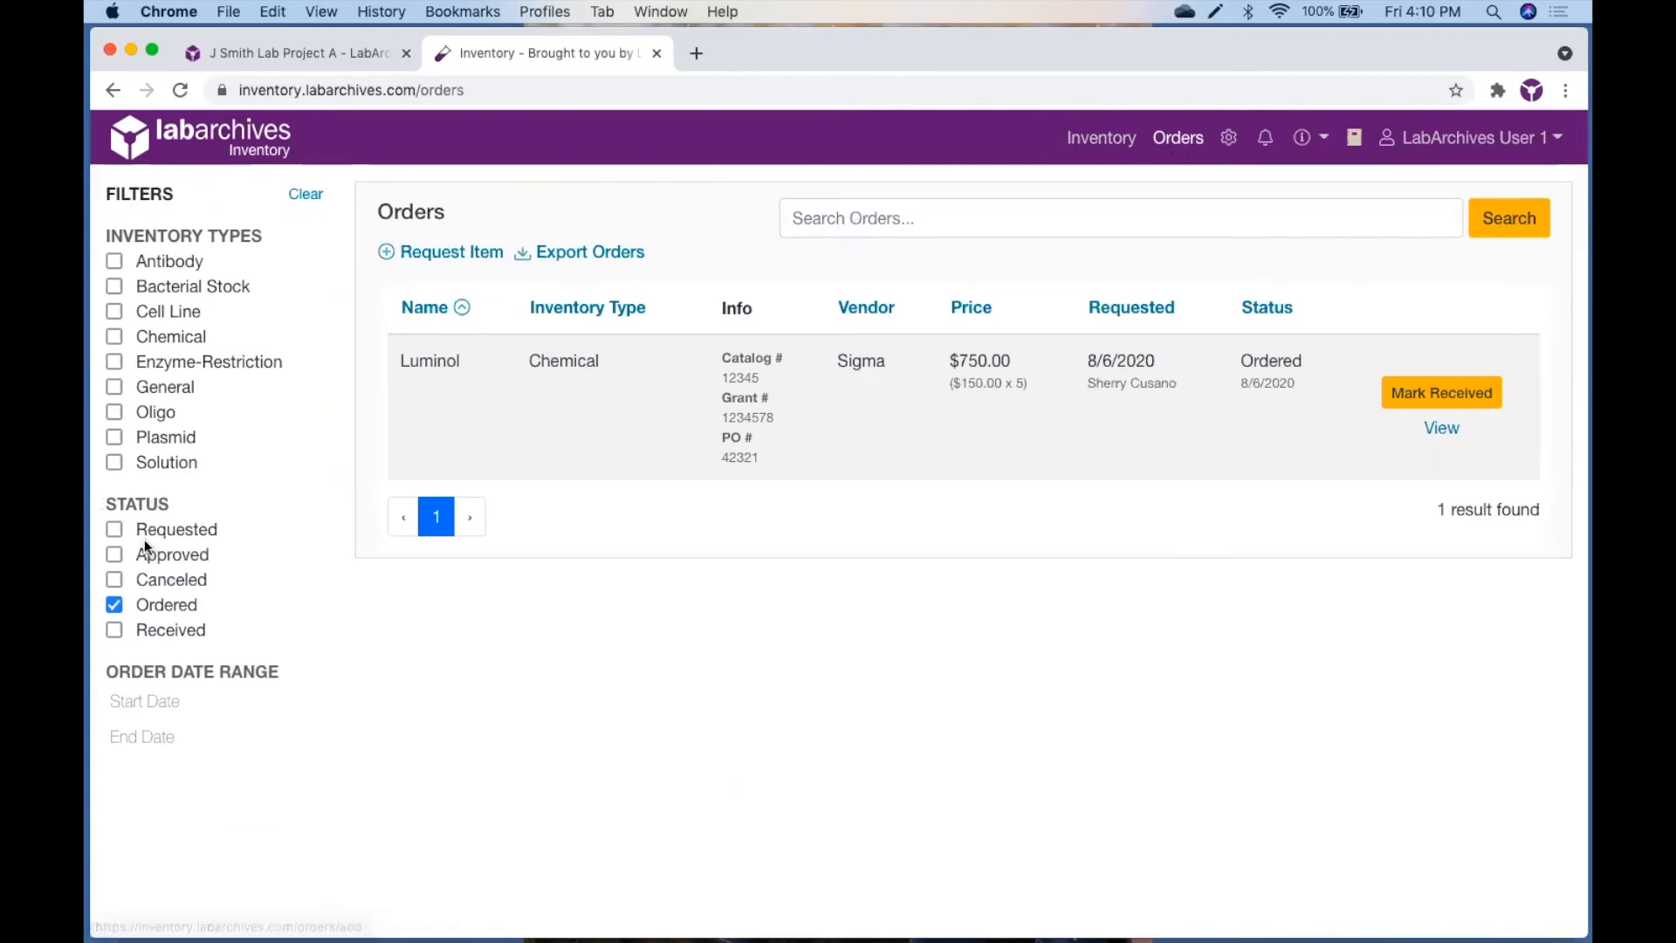
click(115, 530)
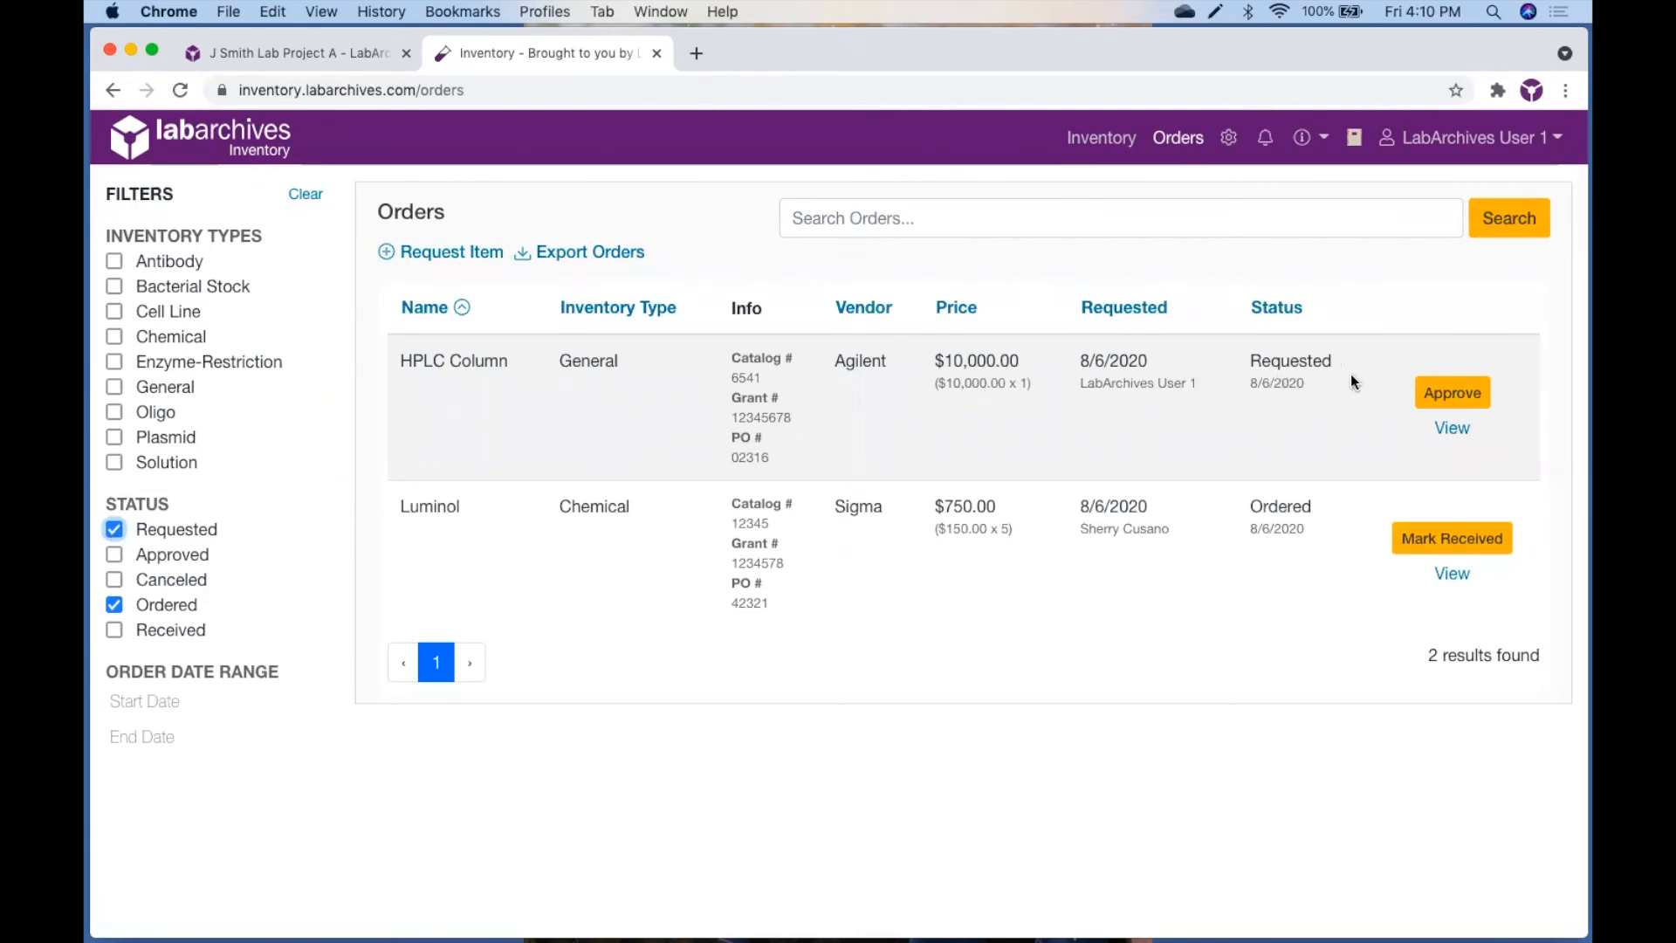
click(1453, 393)
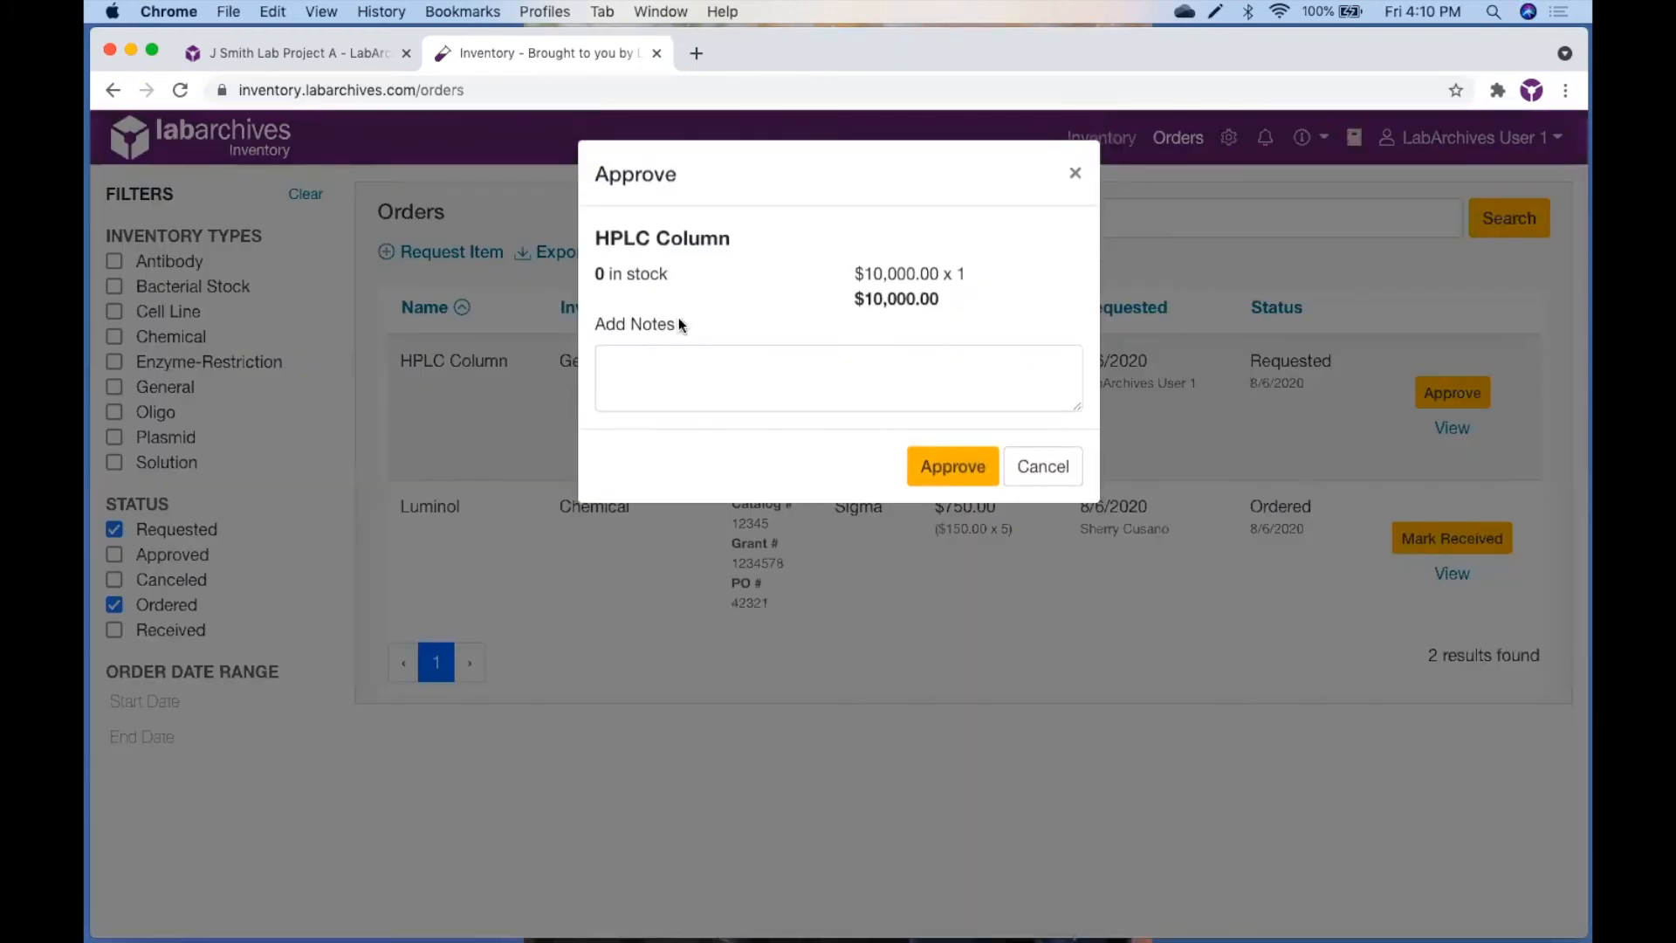
click(1039, 470)
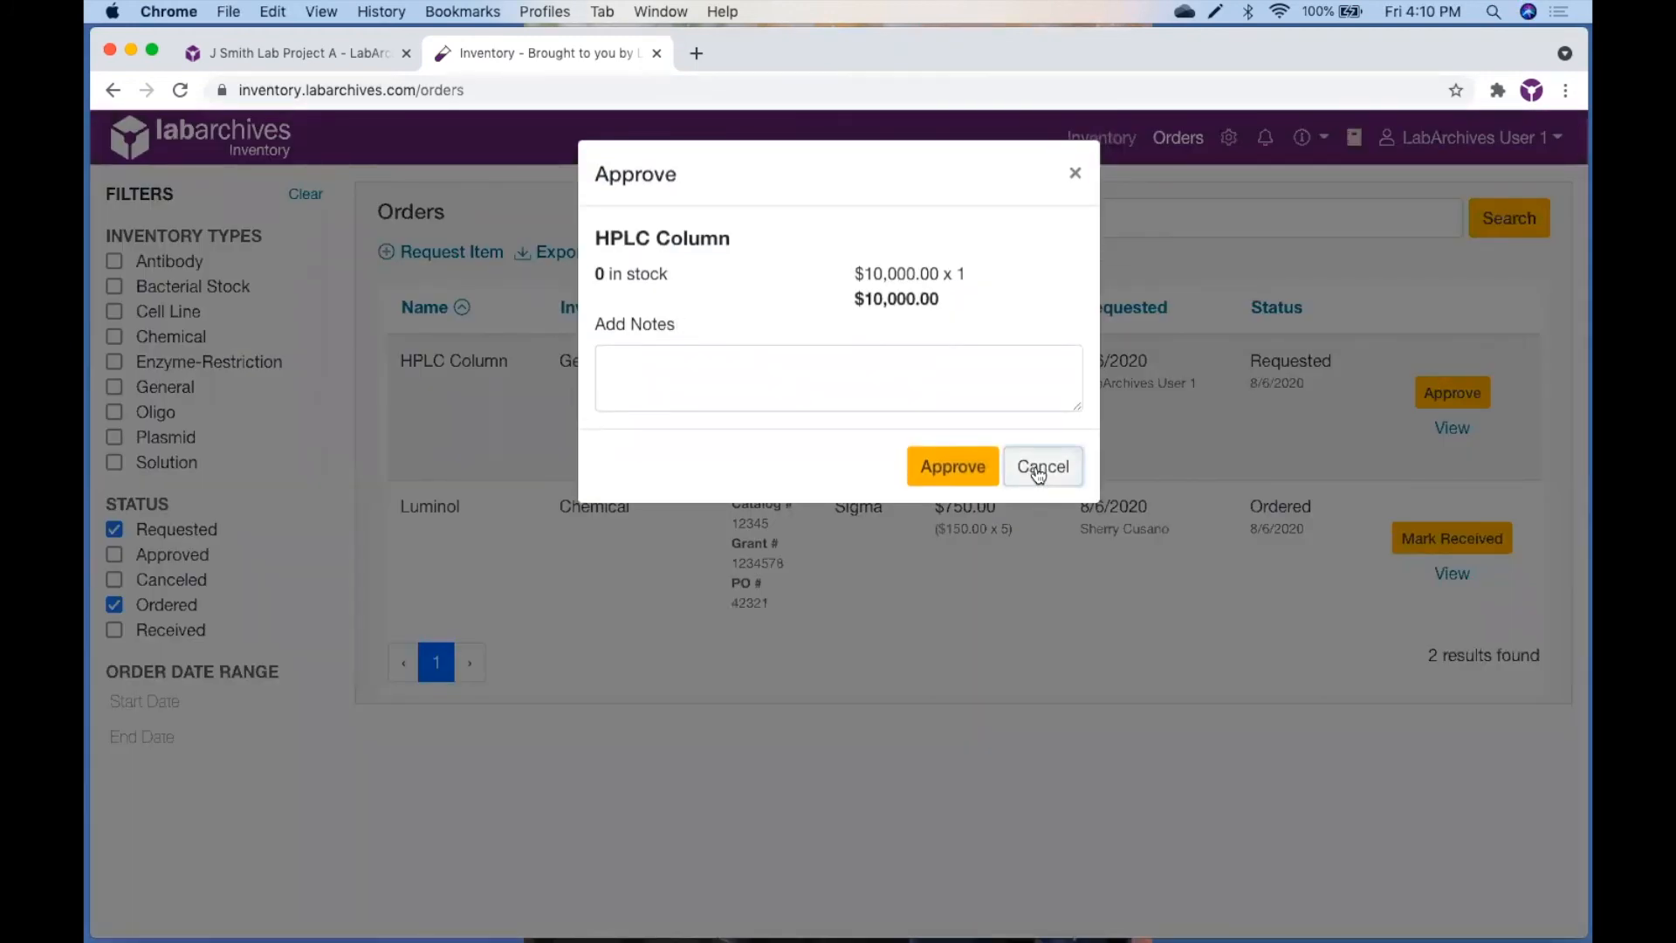
Filter the orders list to approved orders only, and switch the filter to ordered items only.
click(114, 605)
click(114, 529)
click(115, 554)
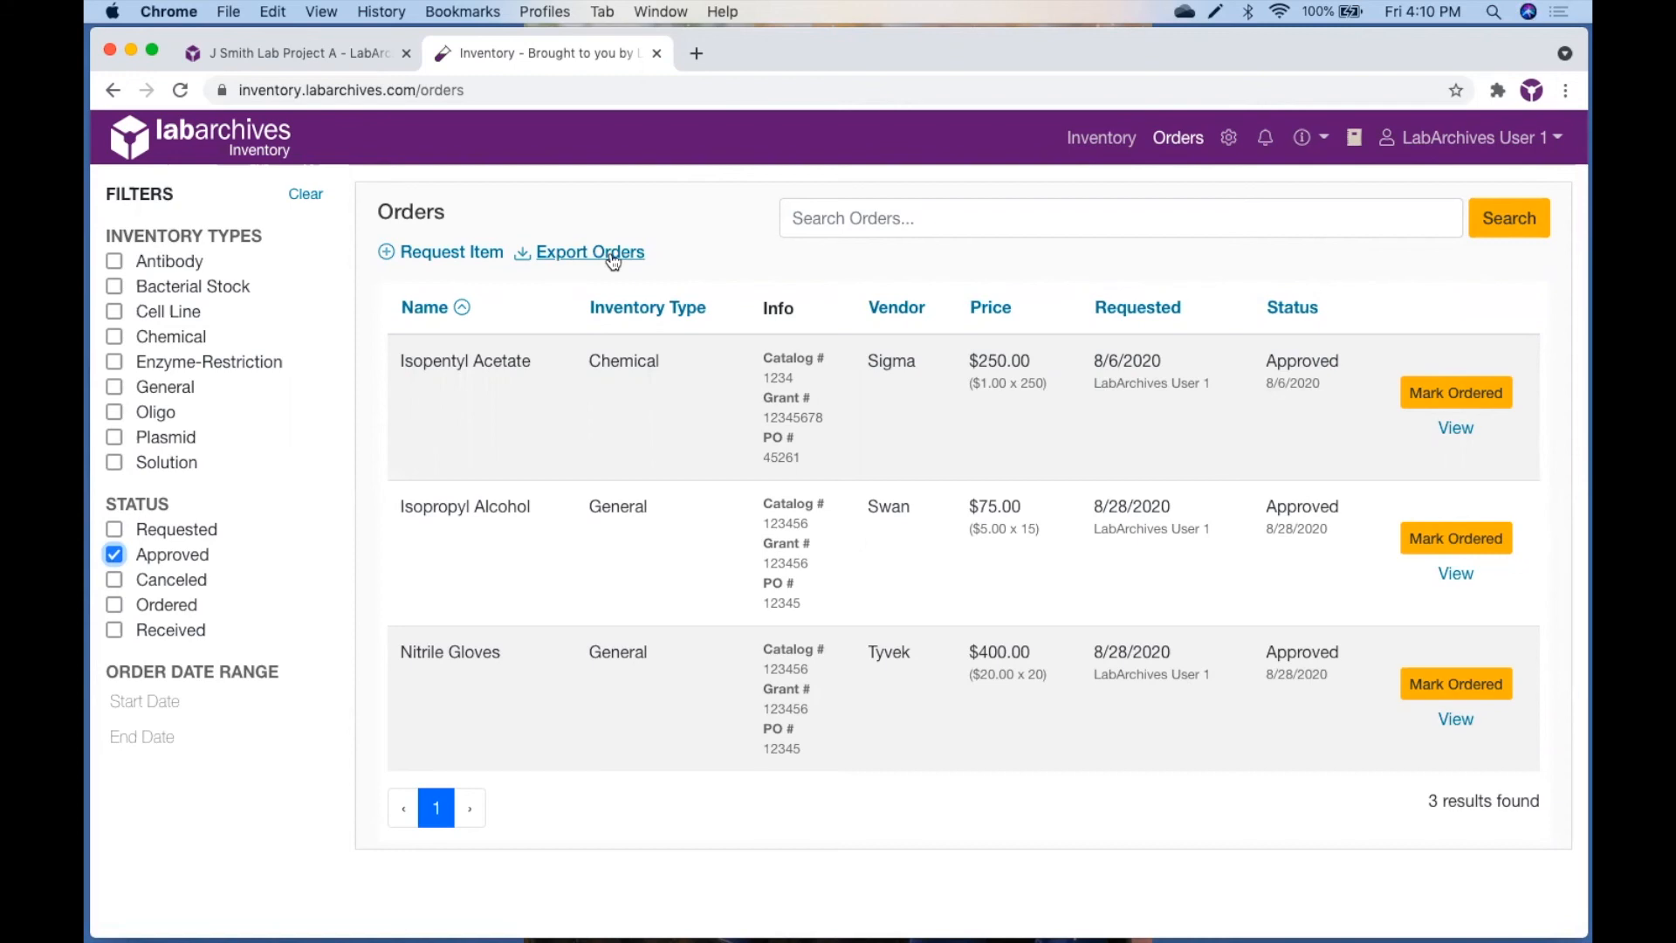
click(115, 554)
click(115, 605)
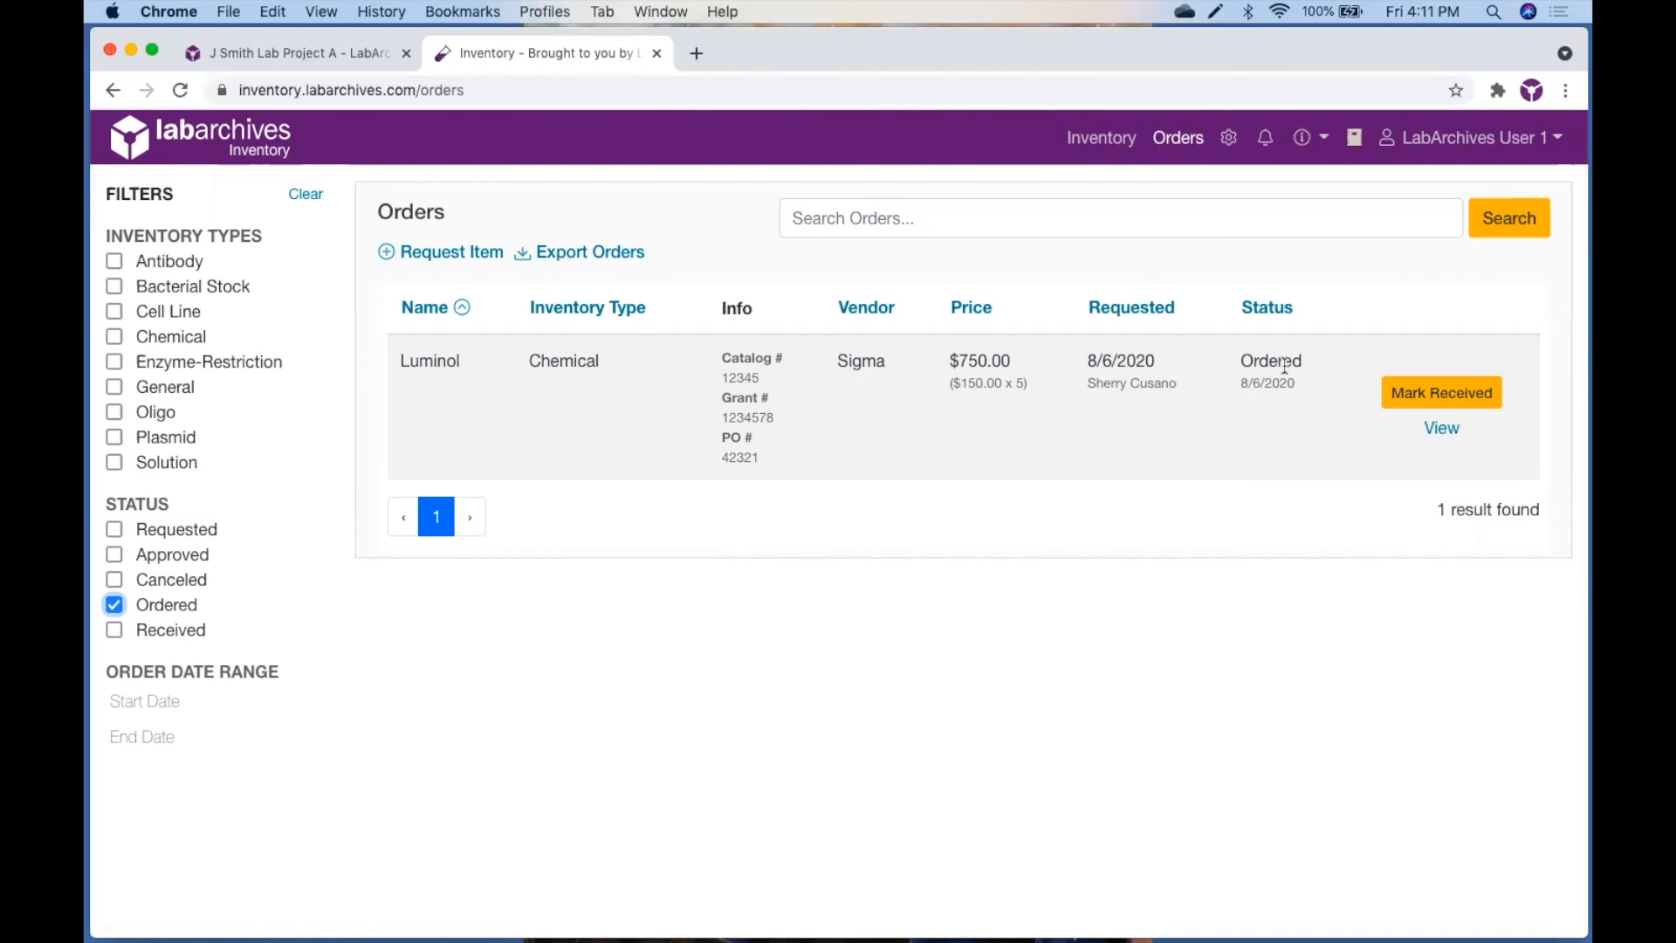
Check the receiving options and storage location choices for the Luminol order, and leave without marking it received.
click(1397, 391)
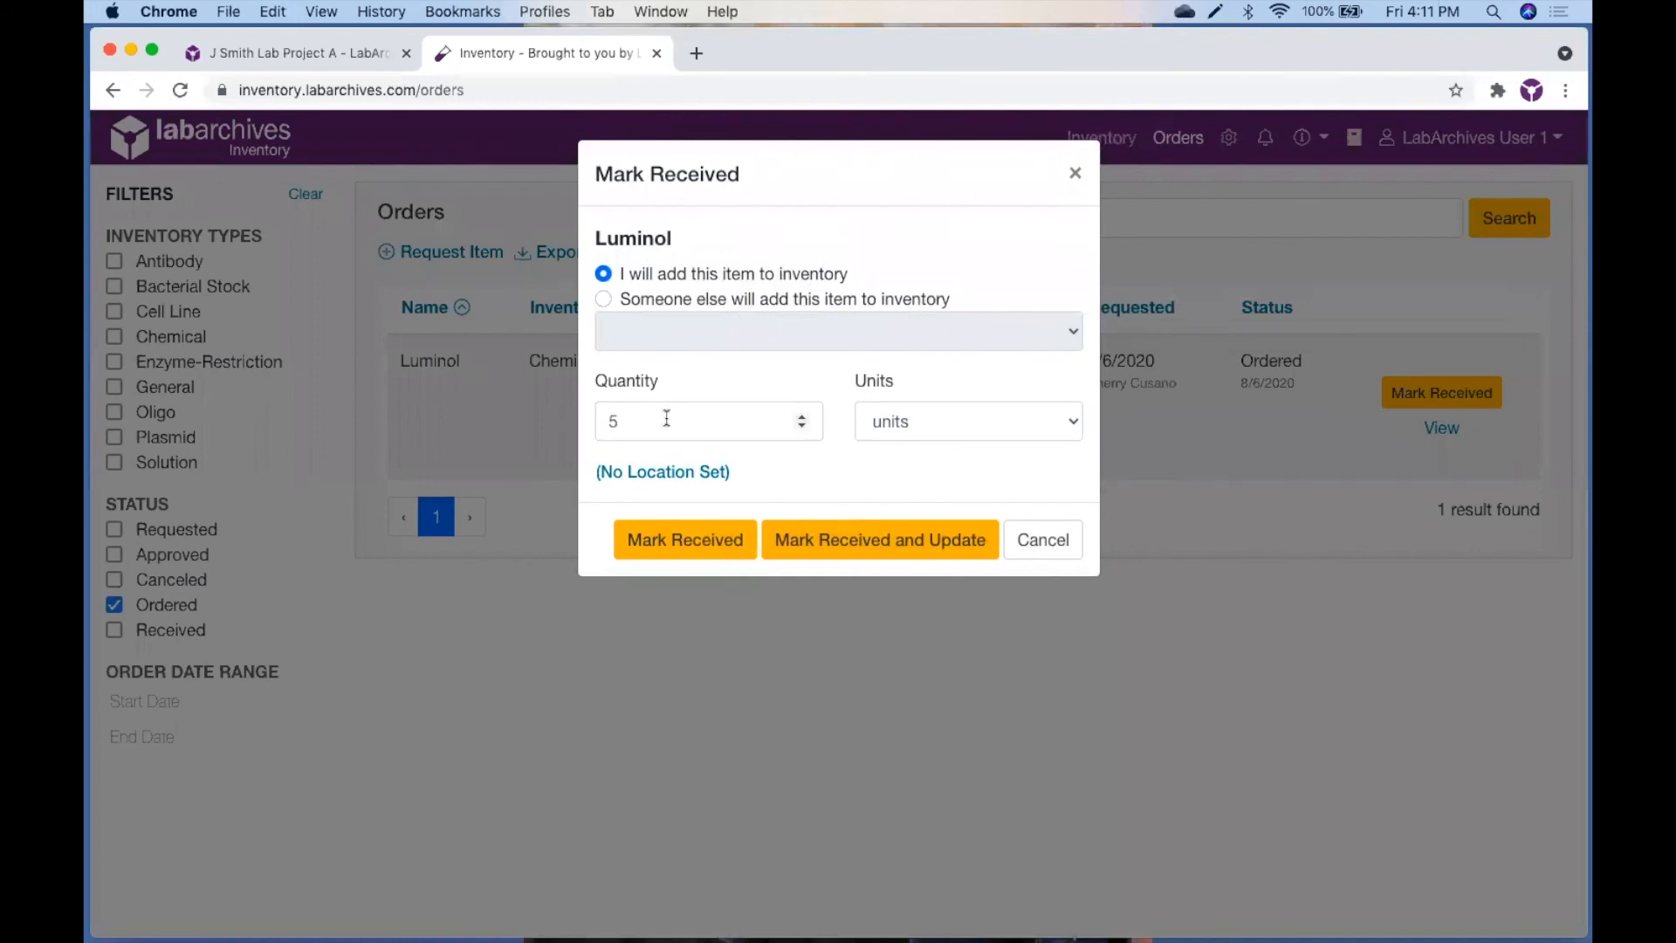
click(688, 477)
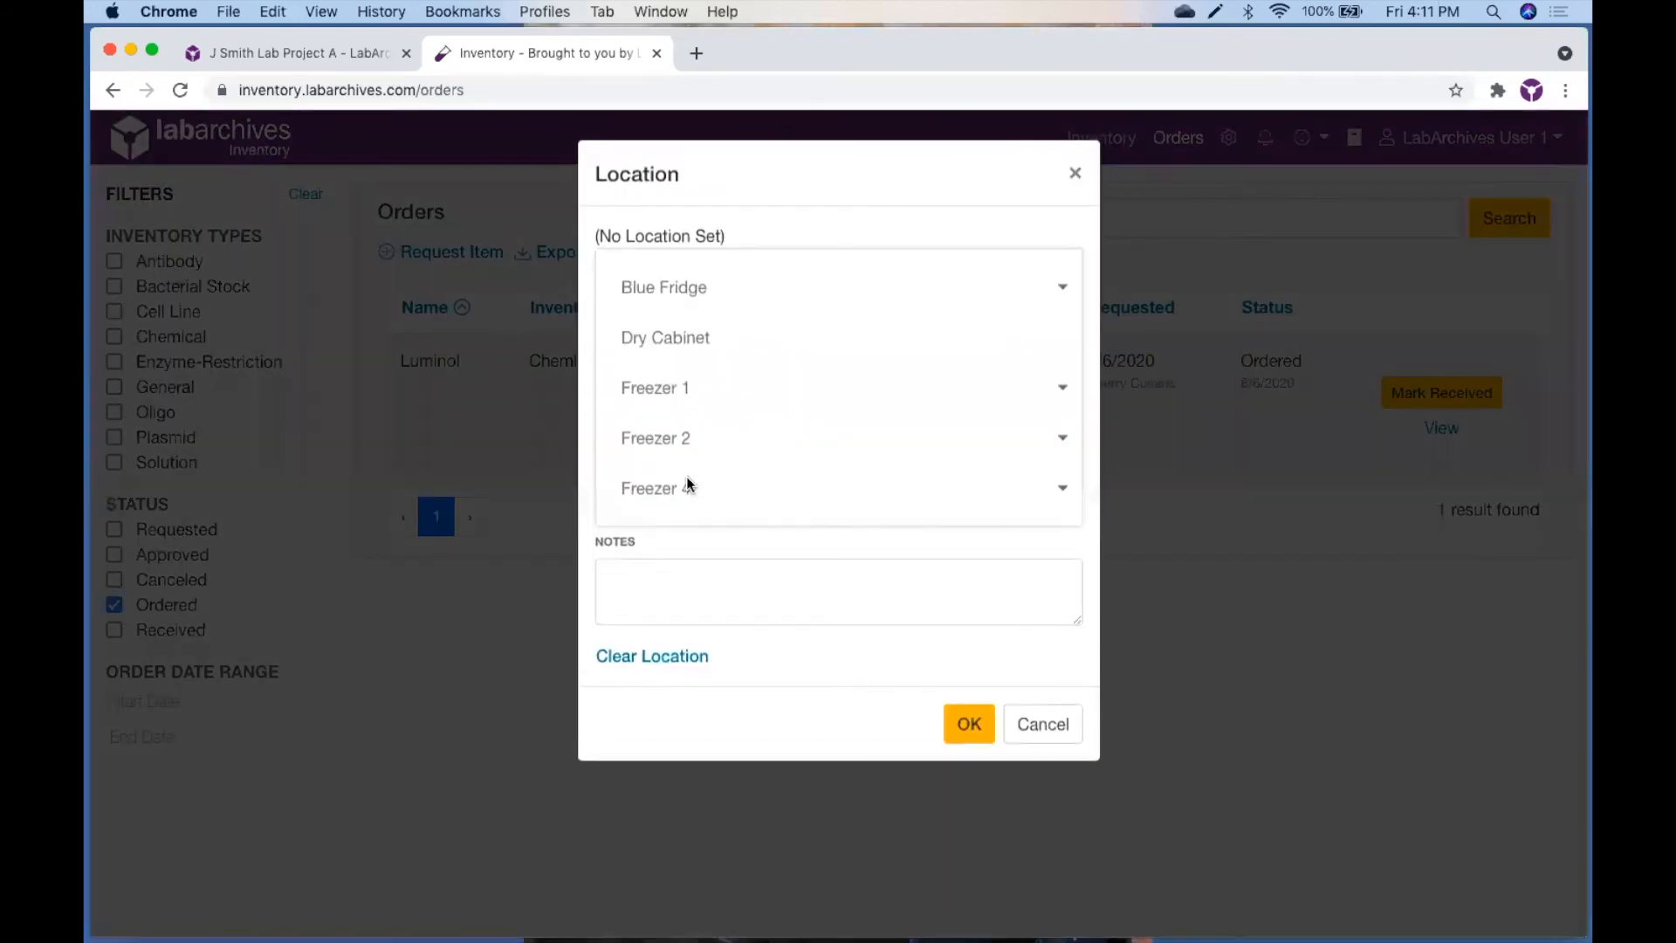
click(1044, 721)
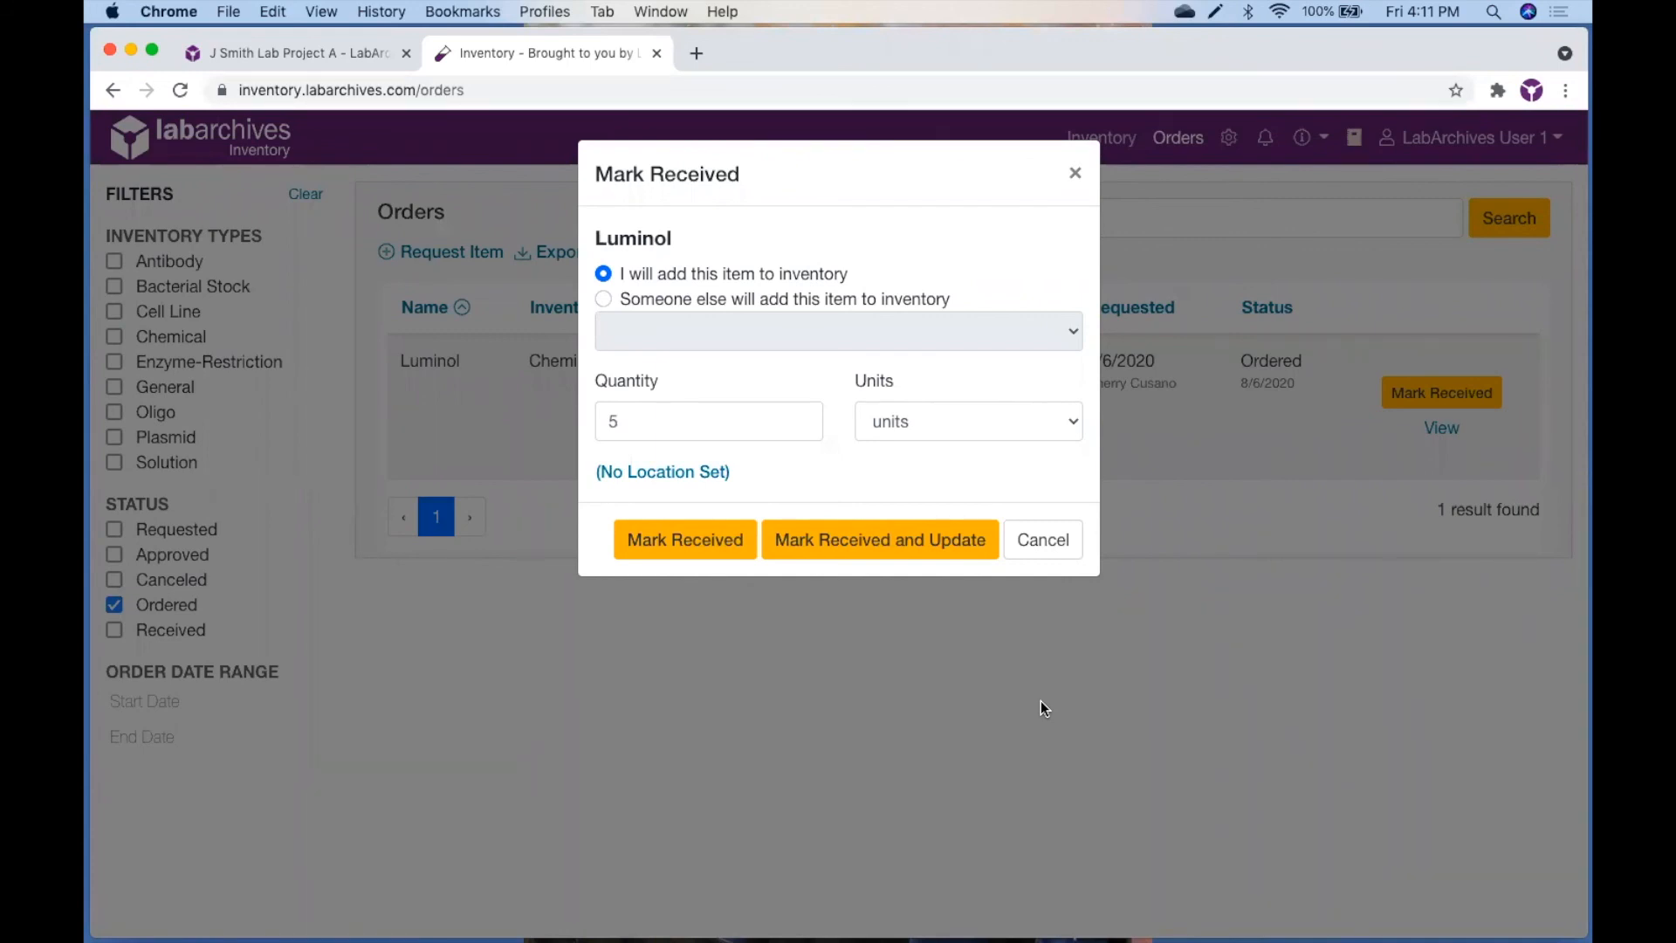
click(1053, 546)
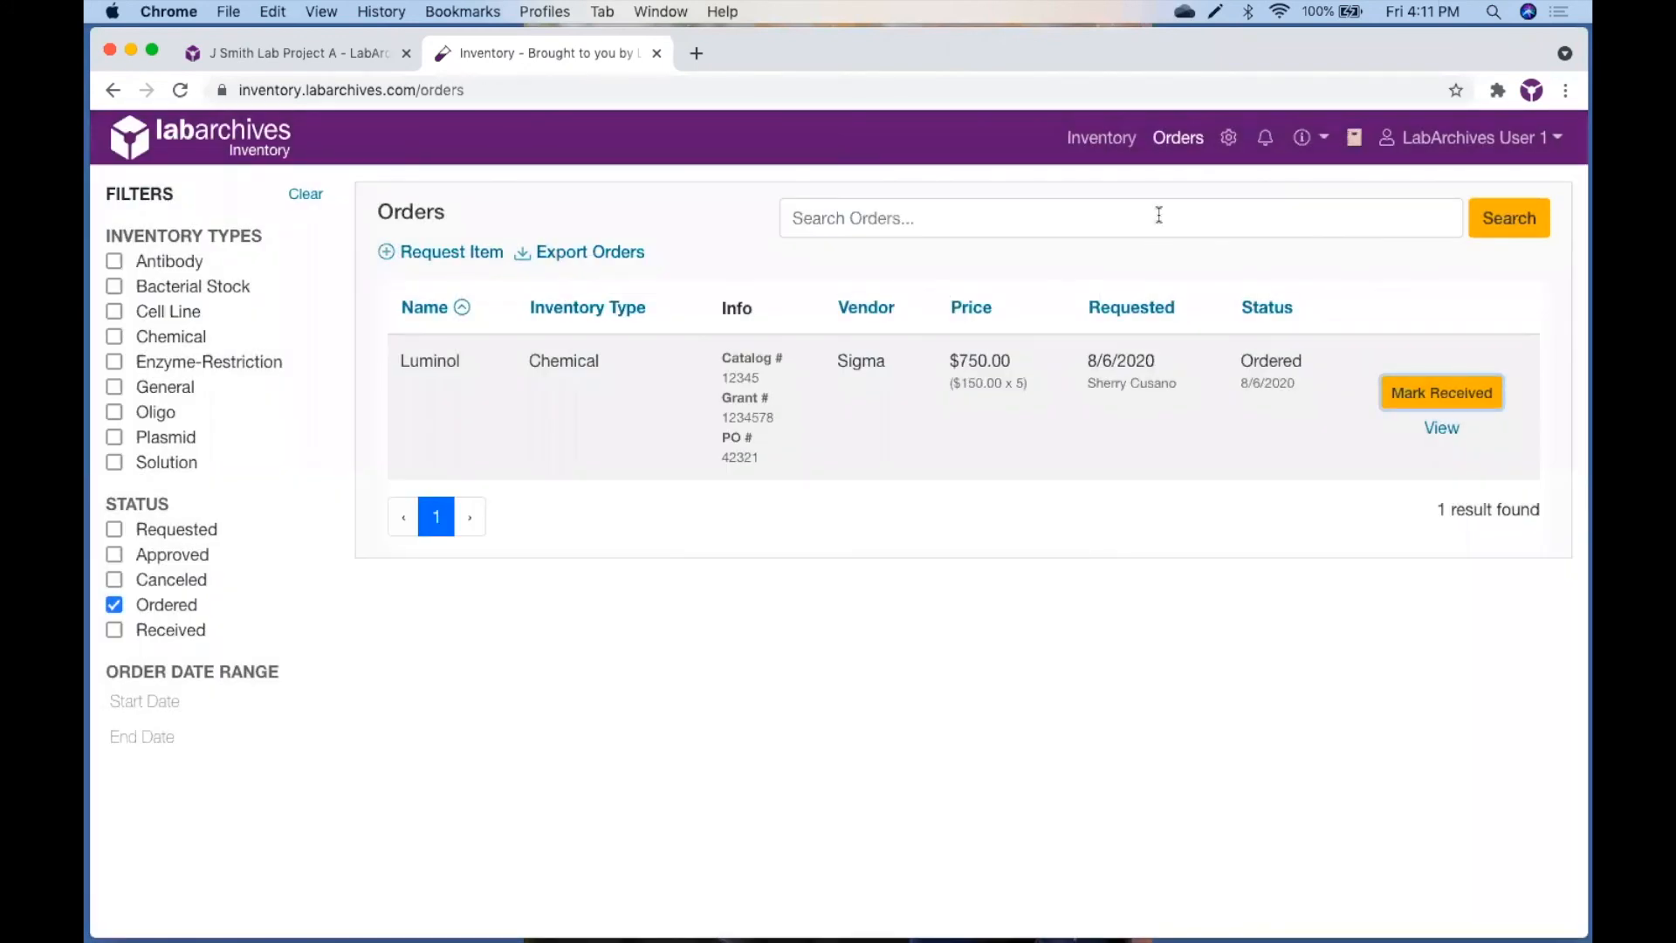
Return to the inventory list and include out-of-stock items in it.
click(1101, 140)
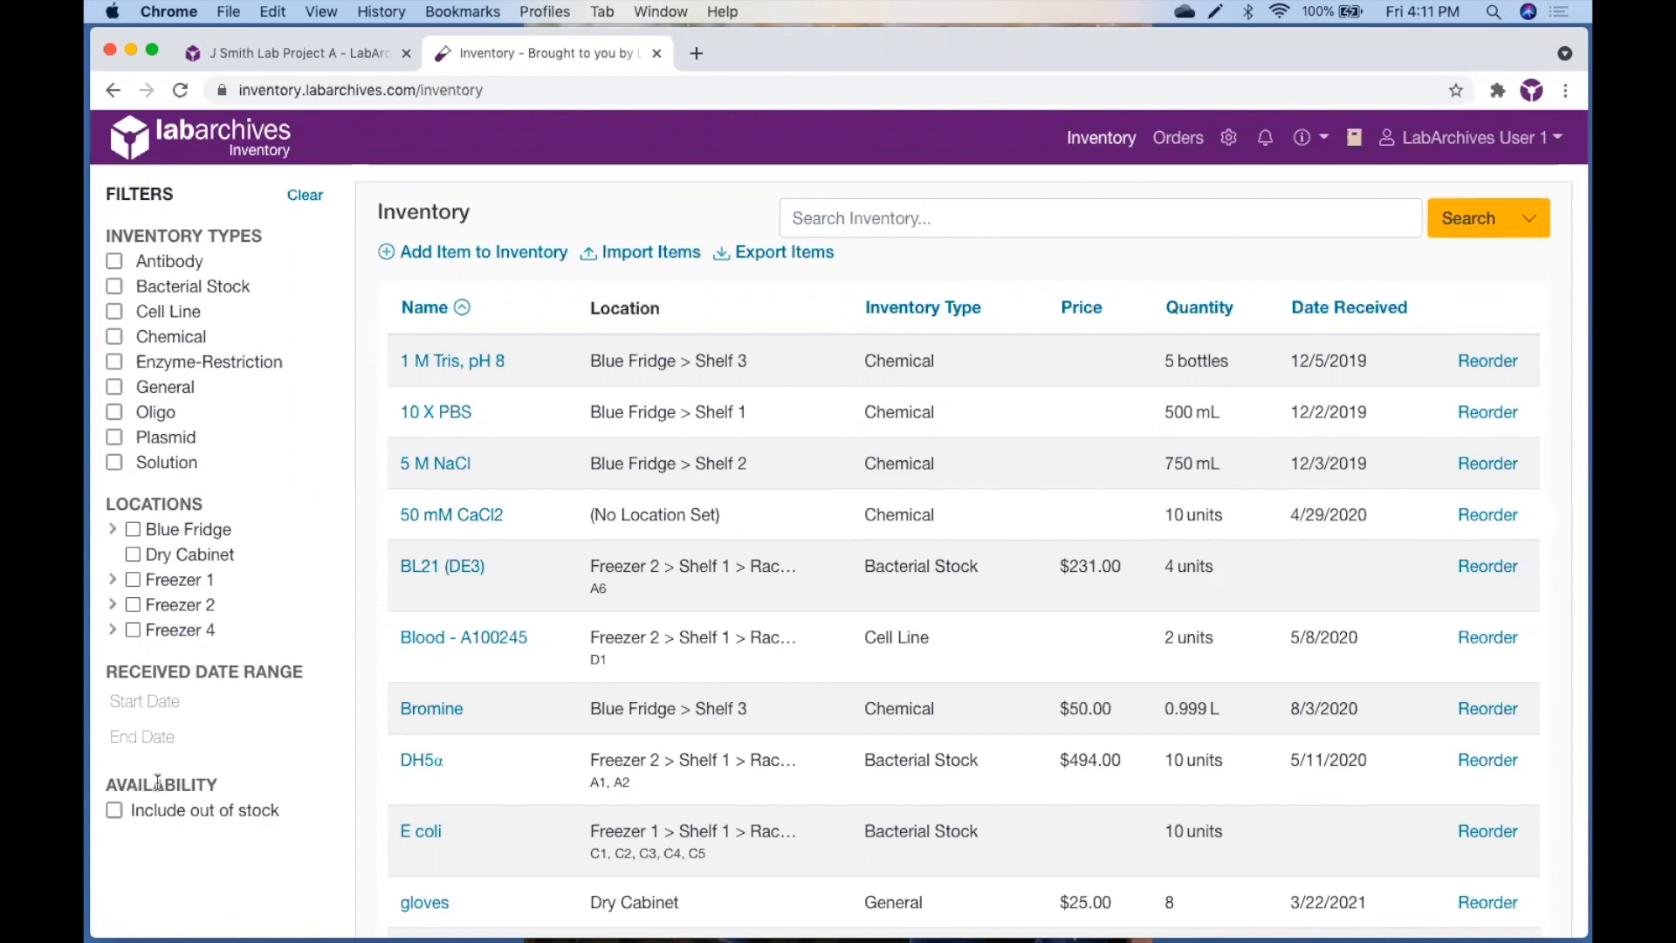
click(114, 811)
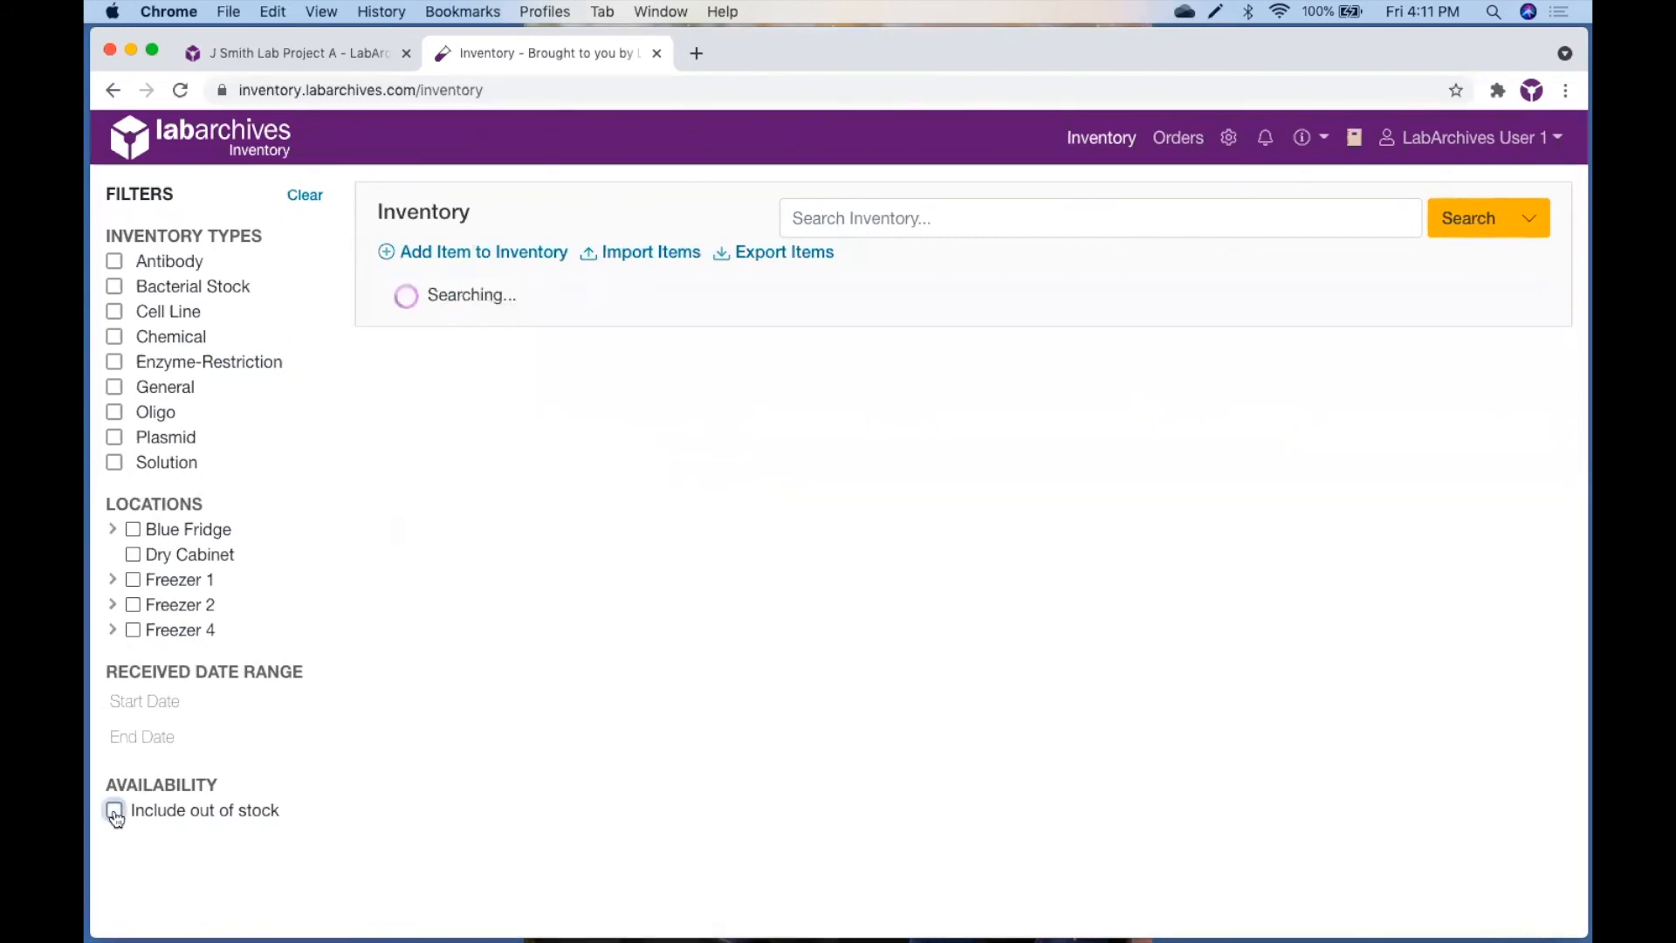